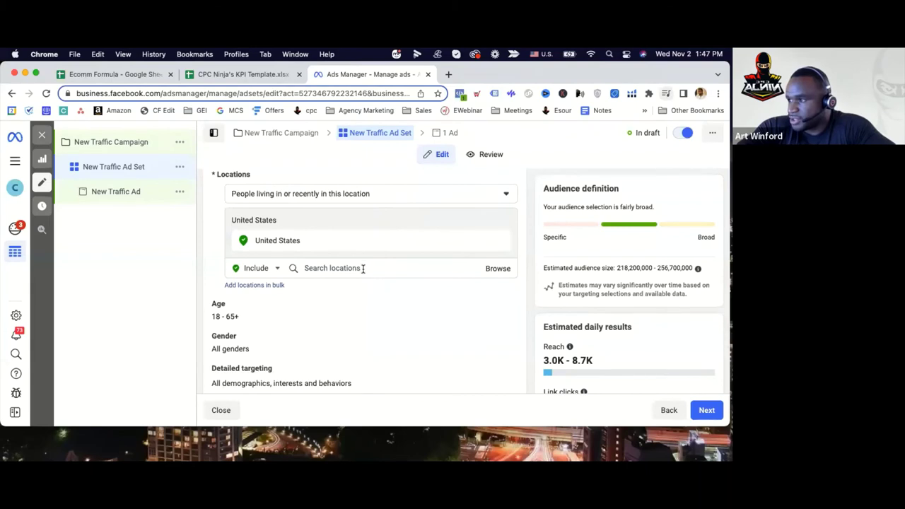
{"action": "left_click", "coordinate": [362, 269]}
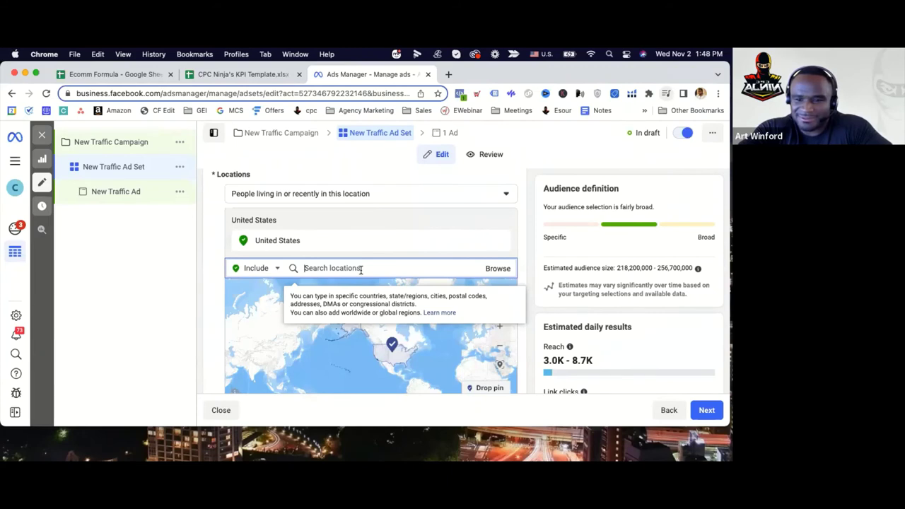
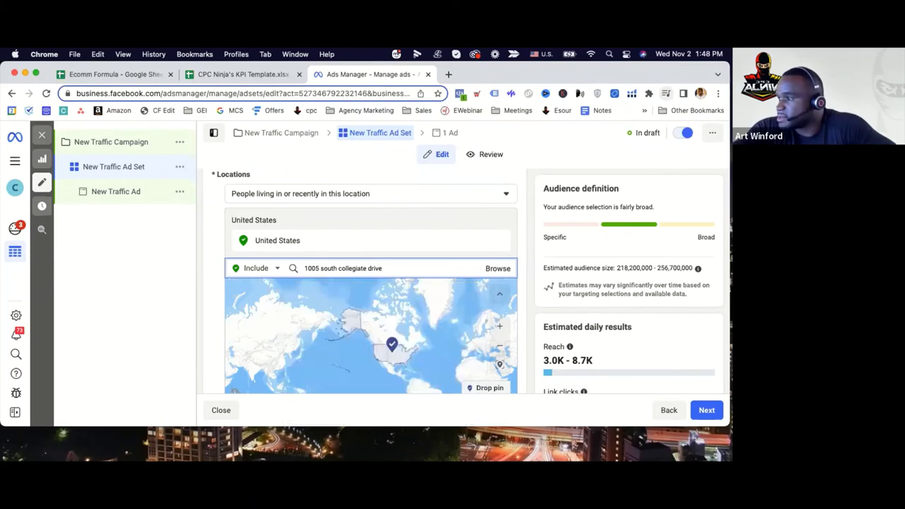
{"action": "triple_click", "coordinate": [385, 268]}
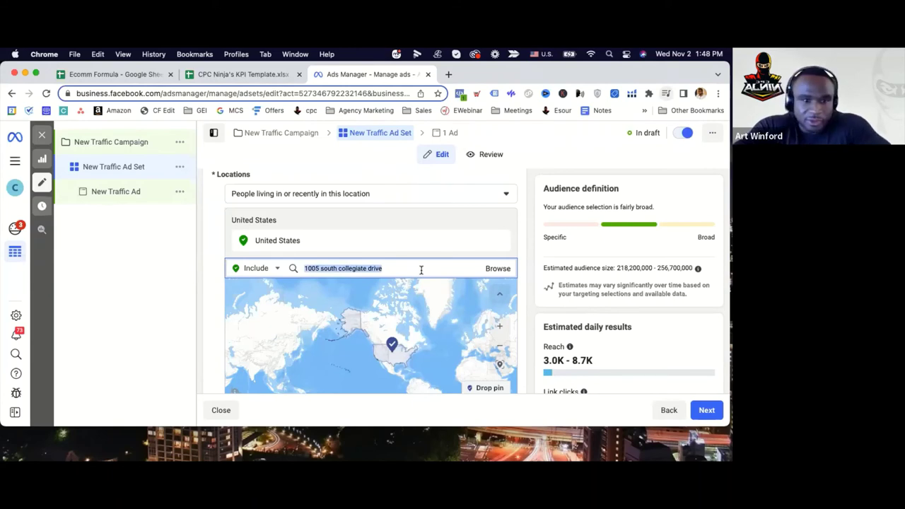
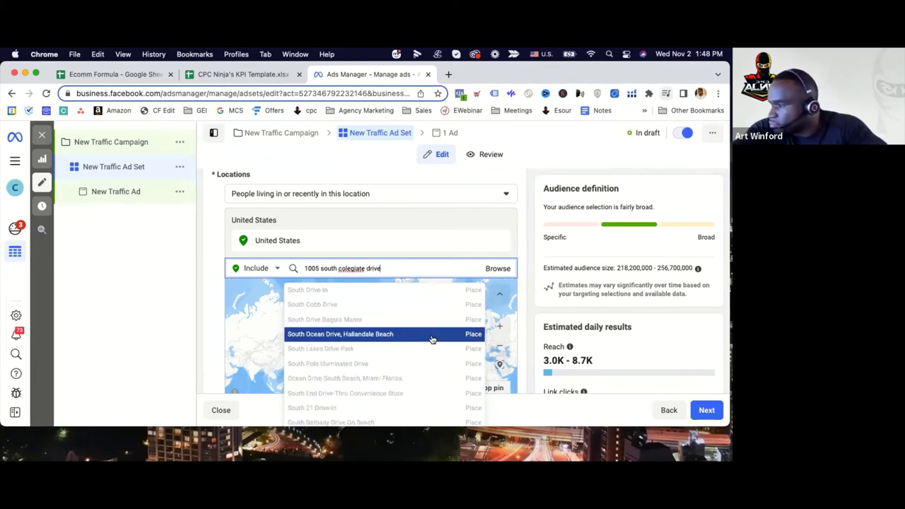
{"action": "scroll", "coordinate": [430, 340], "scroll_direction": "down", "scroll_amount": 1}
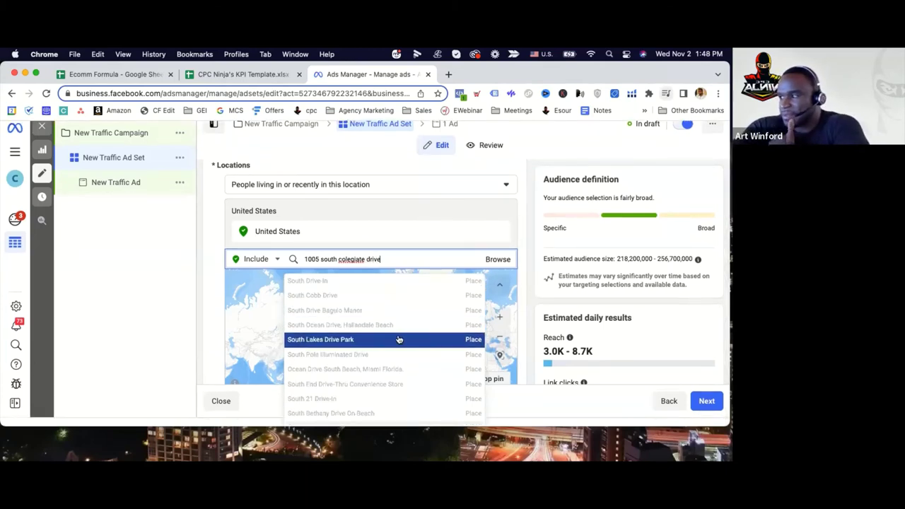
{"action": "scroll", "coordinate": [400, 340], "scroll_direction": "up", "scroll_amount": 1}
{"action": "triple_click", "coordinate": [392, 268]}
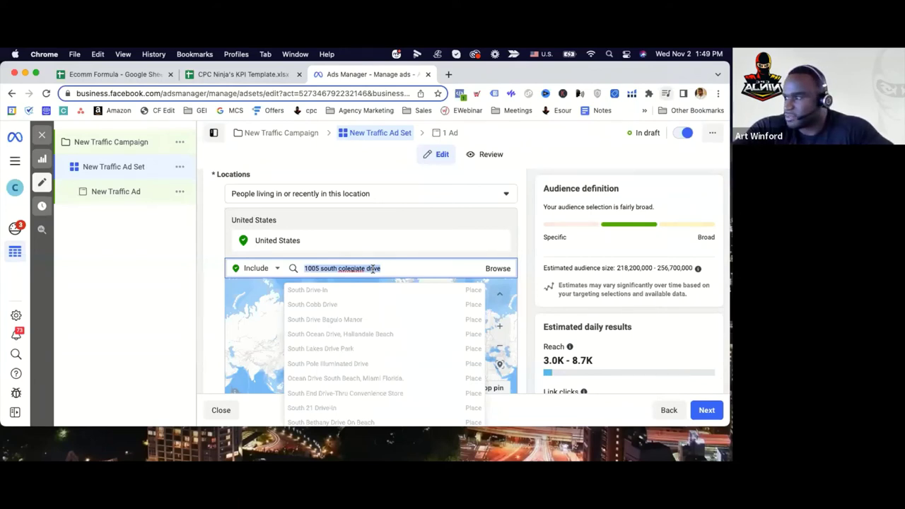
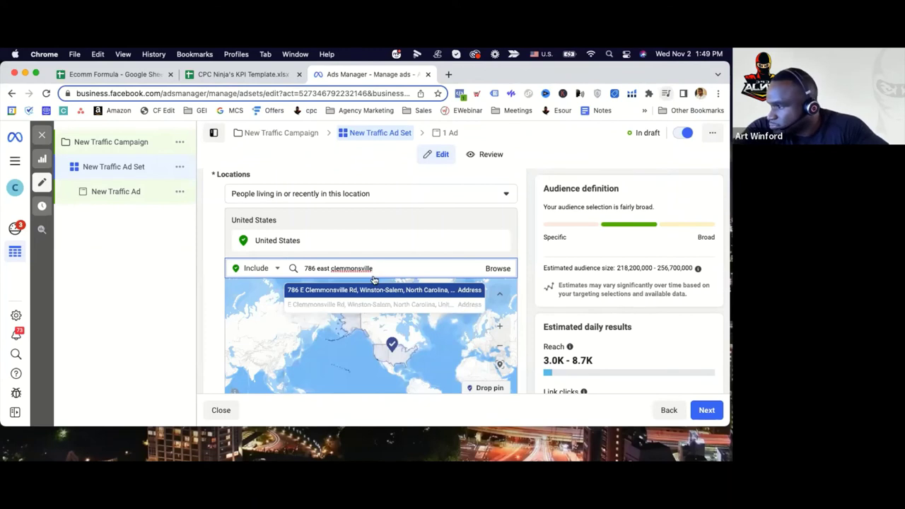
{"action": "left_click", "coordinate": [377, 291]}
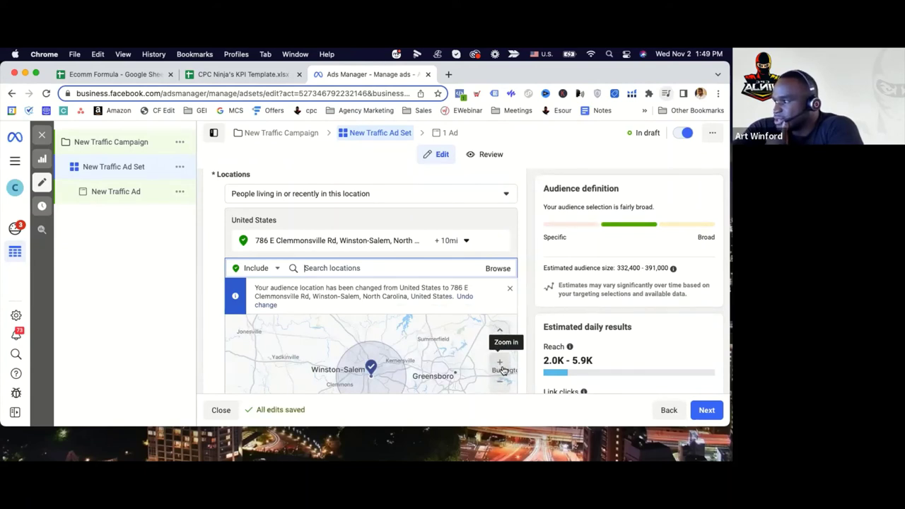
- Zoom in on Winston-Salem and cut the Clemmonsville Rd radius from 10 to 5, then 1 mile
{"action": "left_click", "coordinate": [501, 364]}
{"action": "scroll", "coordinate": [501, 353], "scroll_direction": "down", "scroll_amount": 2}
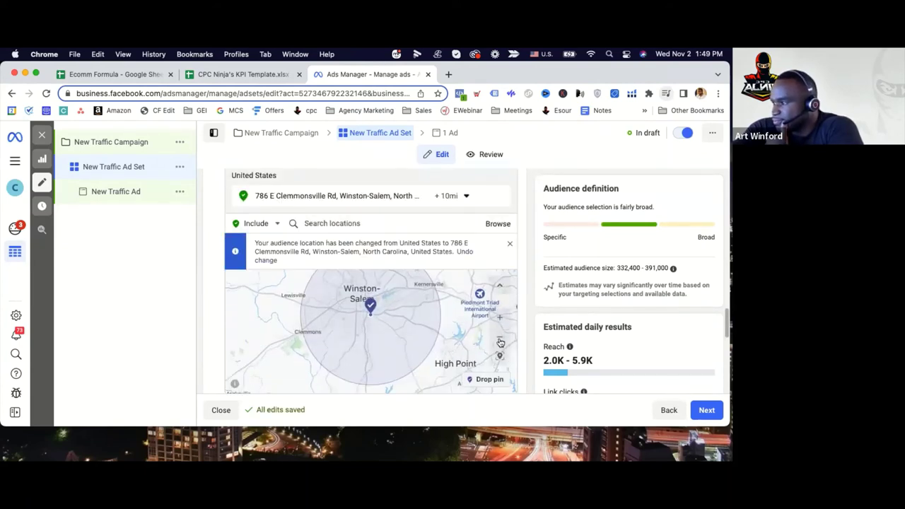
{"action": "left_click", "coordinate": [498, 317]}
{"action": "left_click", "coordinate": [495, 316]}
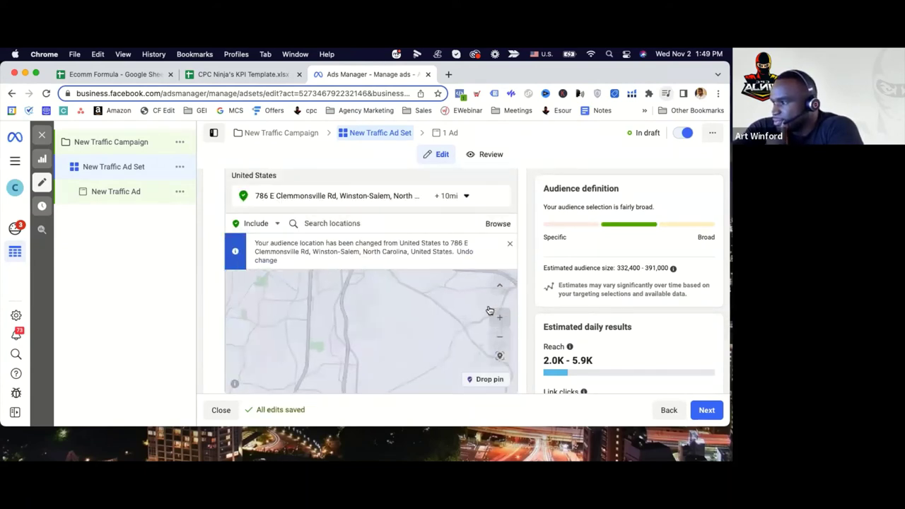
{"action": "left_click", "coordinate": [466, 198]}
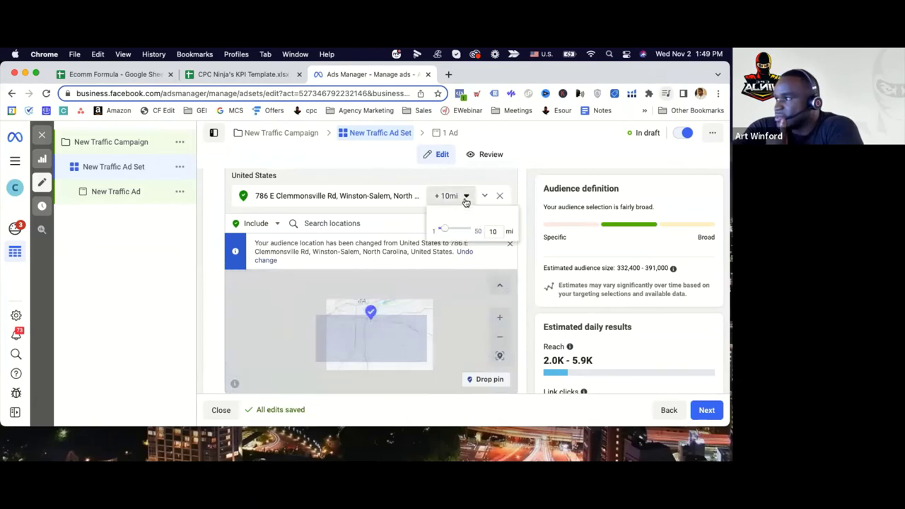
{"action": "left_click", "coordinate": [493, 232]}
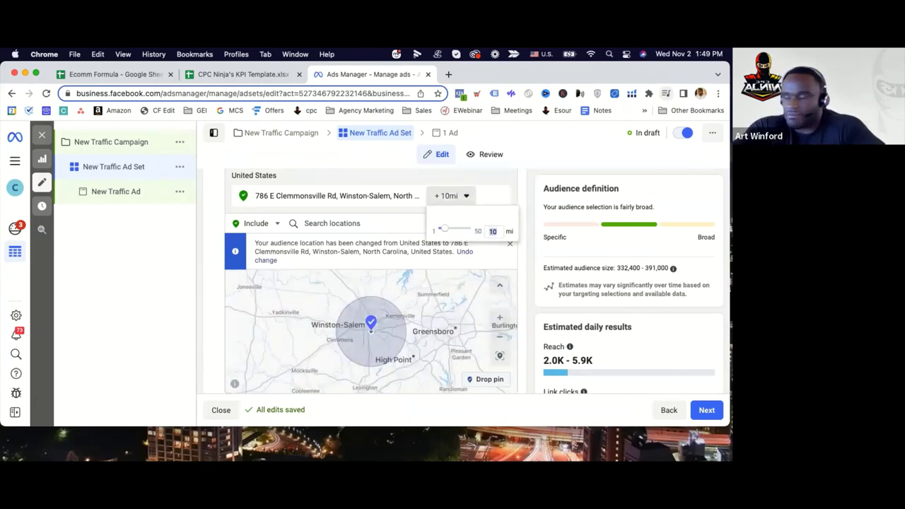
{"action": "key", "text": "BackSpace"}
{"action": "key", "text": "BackSpace"}
{"action": "type", "text": "5"}
{"action": "key", "text": "Return"}
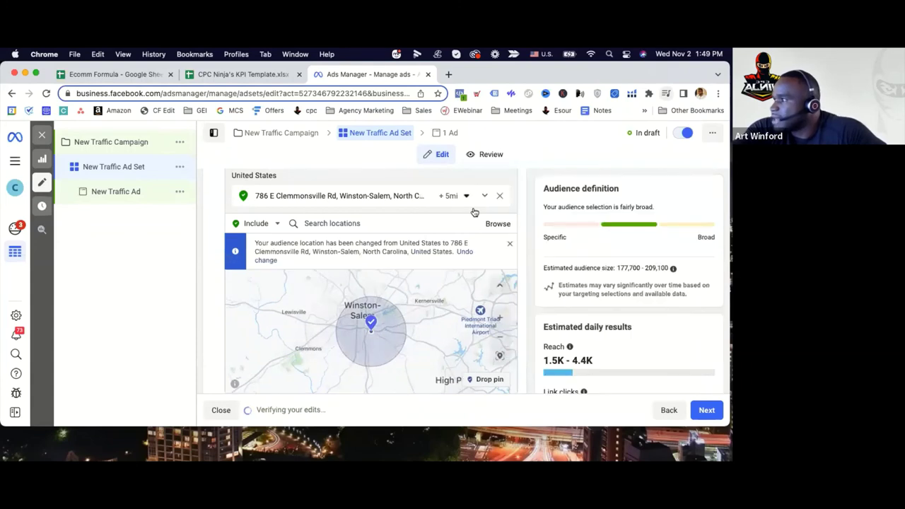
{"action": "left_click", "coordinate": [465, 196]}
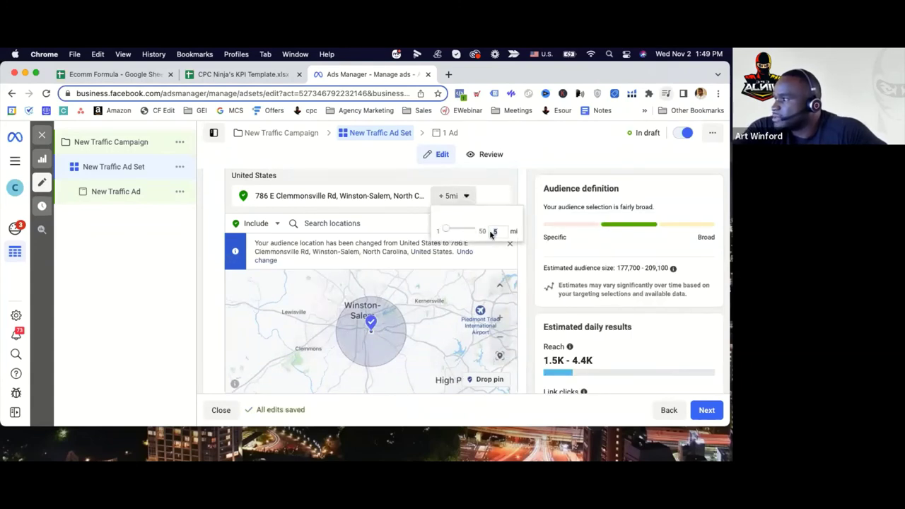
{"action": "key", "text": "BackSpace"}
{"action": "type", "text": "1"}
{"action": "key", "text": "Return"}
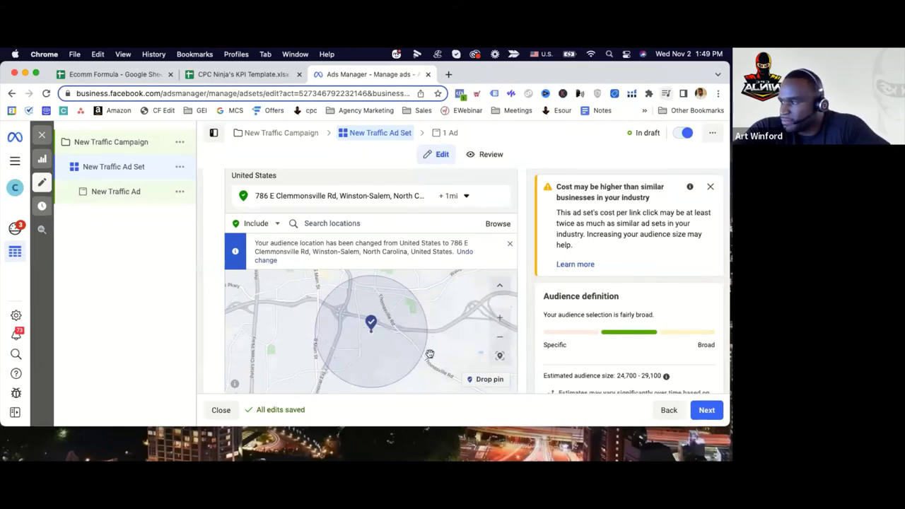
{"action": "left_click", "coordinate": [484, 380]}
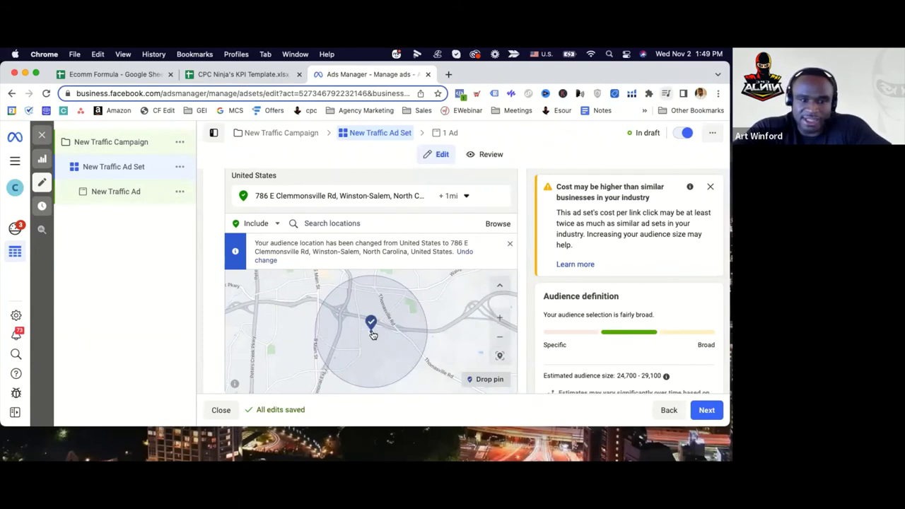
{"action": "left_click", "coordinate": [376, 334]}
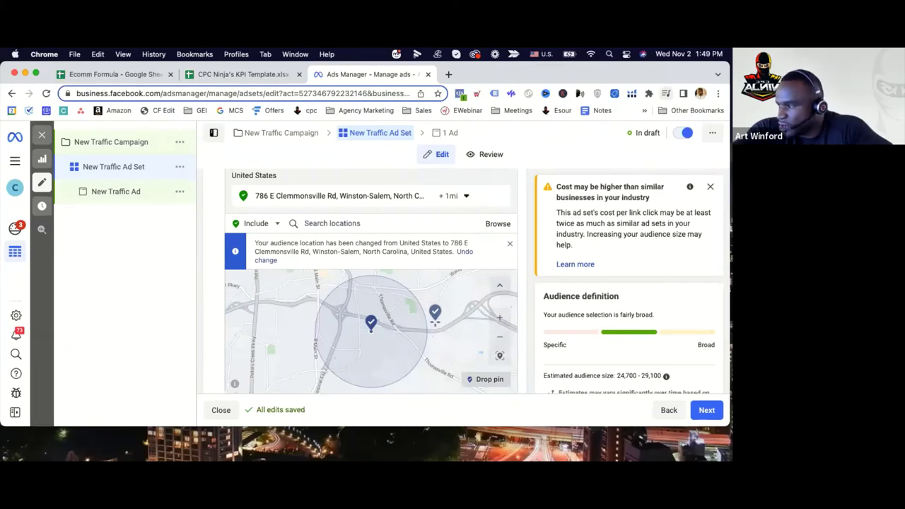
{"action": "left_click", "coordinate": [435, 324]}
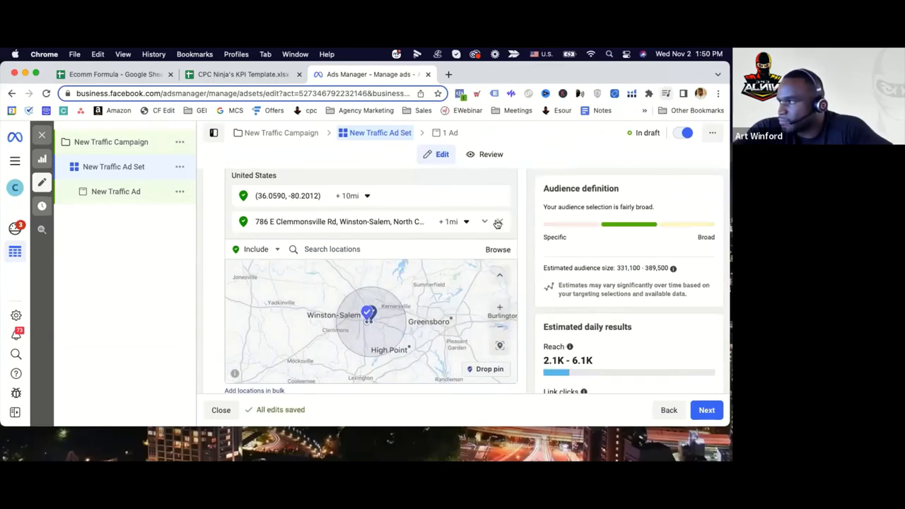
{"action": "left_click", "coordinate": [500, 223]}
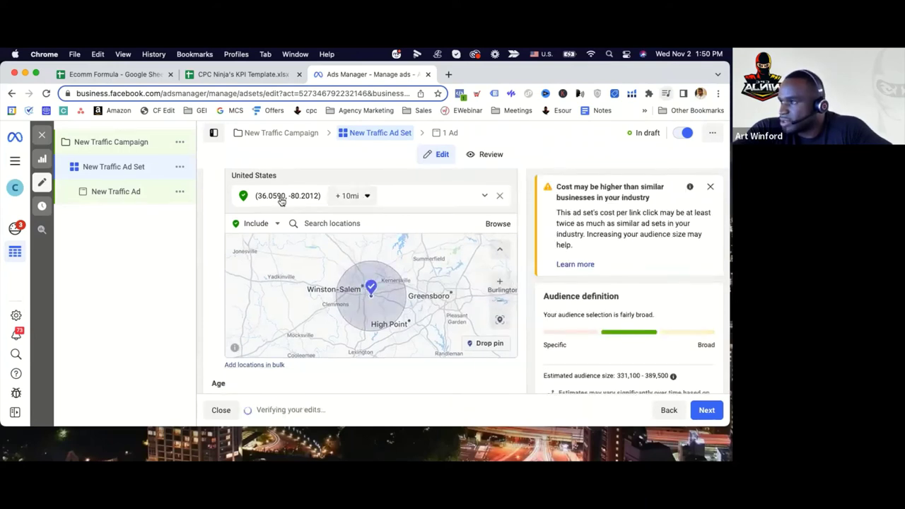
- Try a 5 mi radius on the dropped pin, then return it to 10 mi
{"action": "left_click", "coordinate": [368, 197]}
{"action": "double_click", "coordinate": [394, 232]}
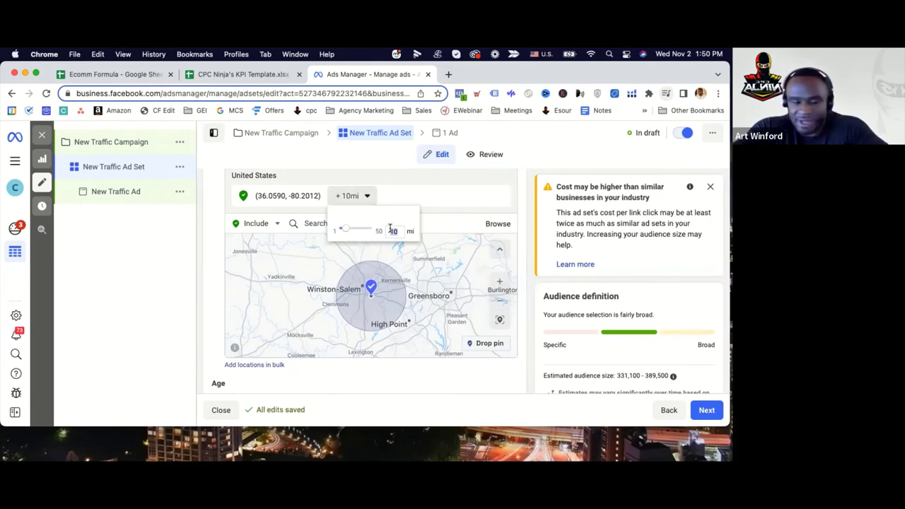
{"action": "type", "text": "5"}
{"action": "key", "text": "Return"}
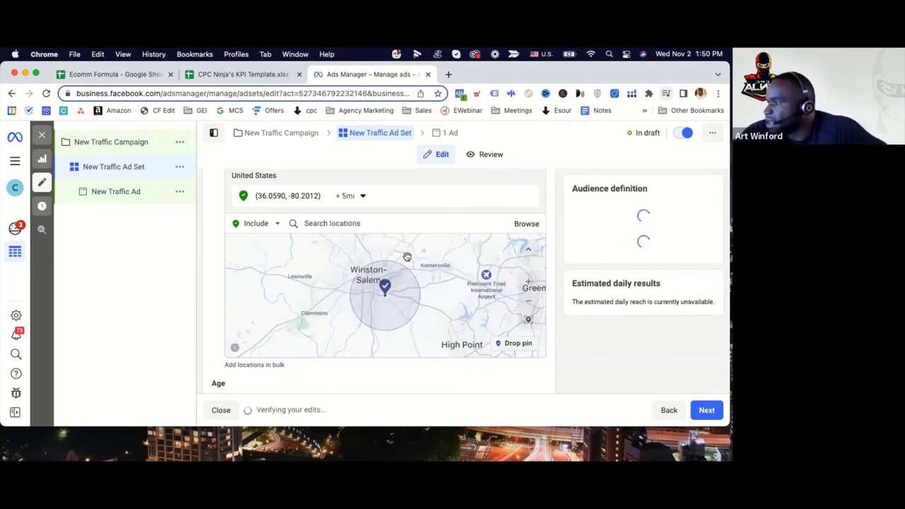
{"action": "left_click", "coordinate": [363, 197]}
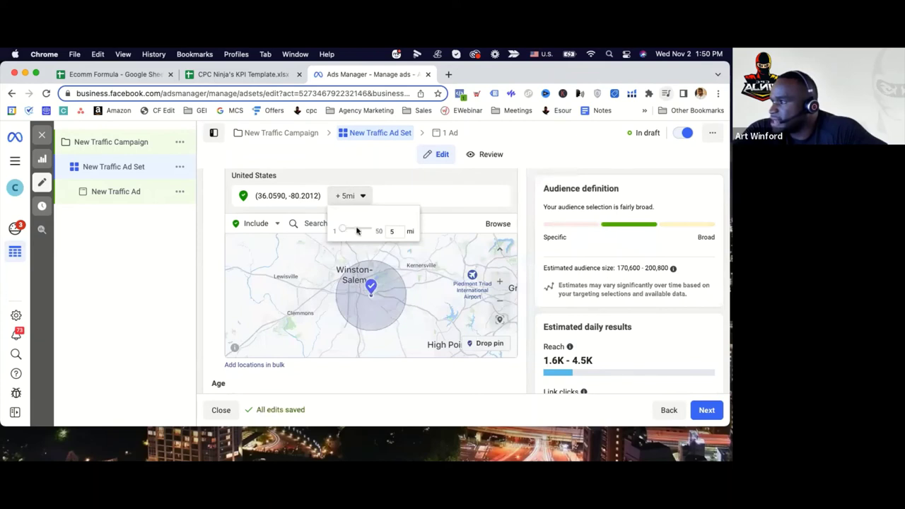
{"action": "left_click", "coordinate": [359, 231]}
{"action": "left_click_drag", "start_coordinate": [361, 231], "coordinate": [346, 229]}
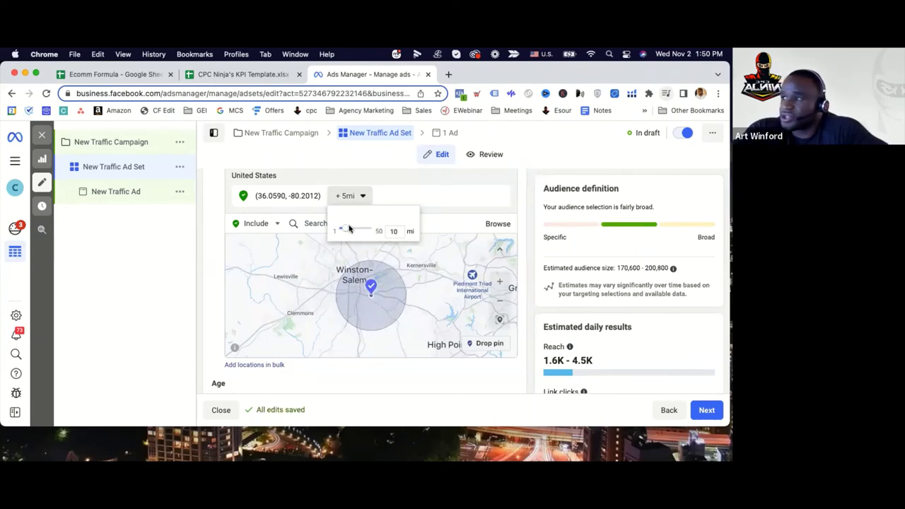
{"action": "left_click", "coordinate": [503, 285]}
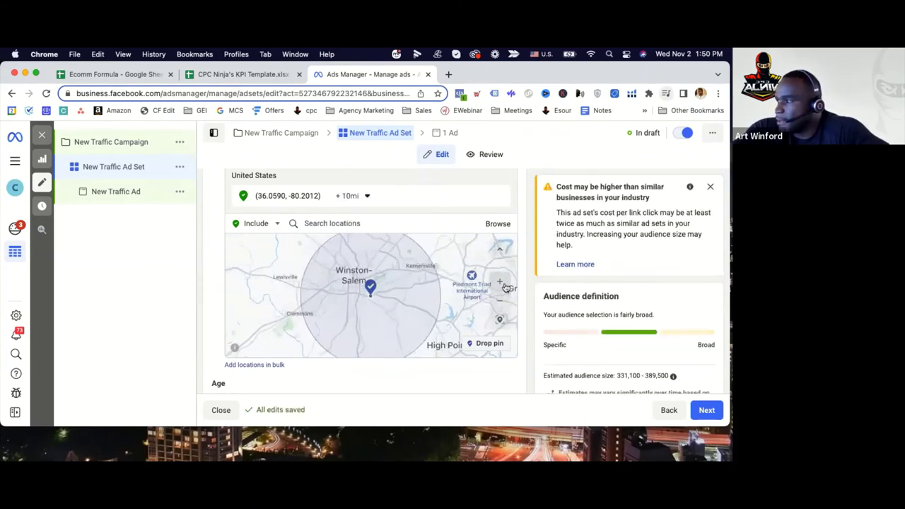
{"action": "left_click", "coordinate": [491, 344]}
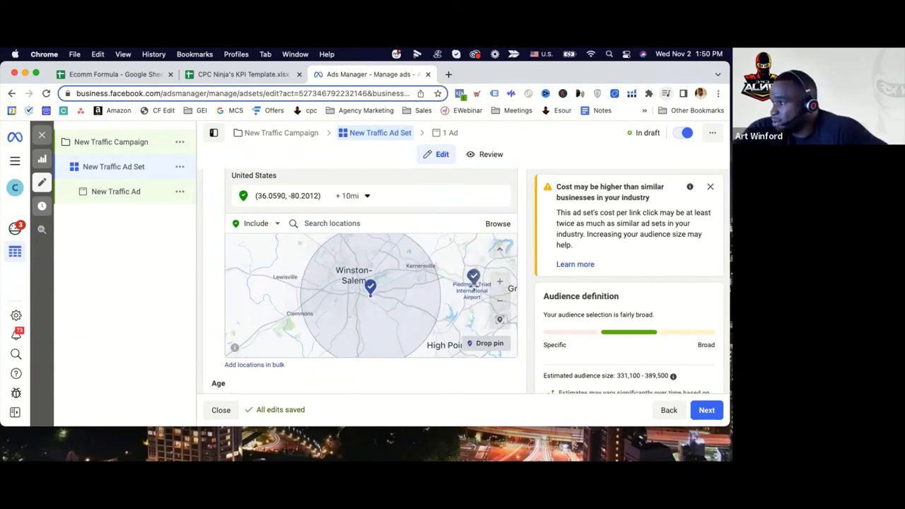
- Pin Piedmont Triad International Airport with a 2 mi radius and set it to Exclude
{"action": "left_click", "coordinate": [473, 285]}
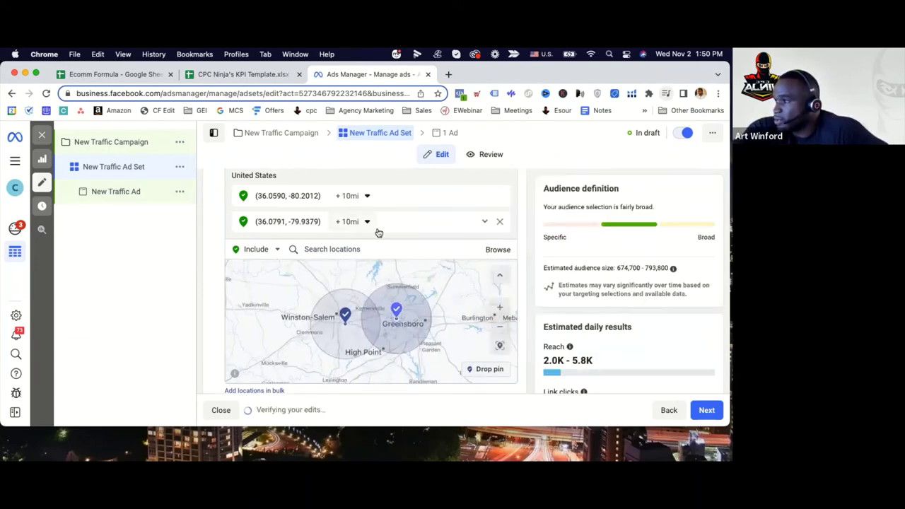
{"action": "left_click", "coordinate": [483, 222]}
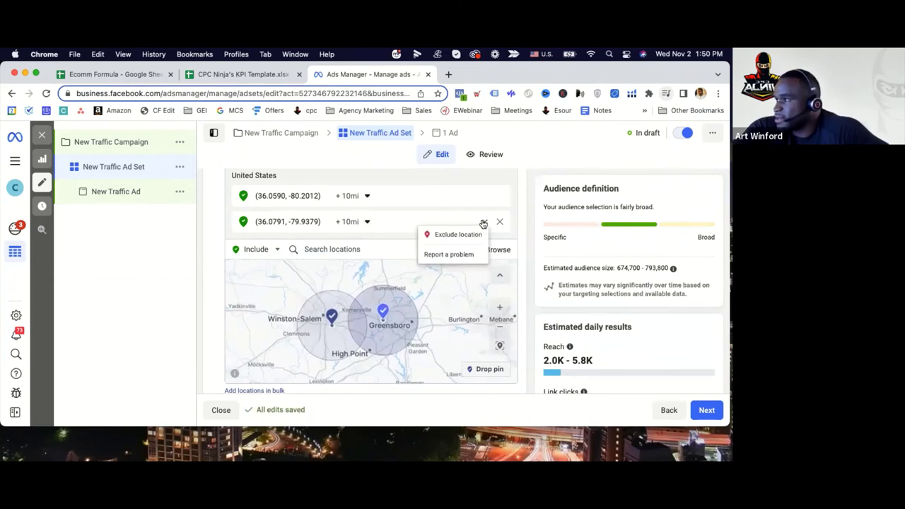
{"action": "left_click", "coordinate": [368, 222]}
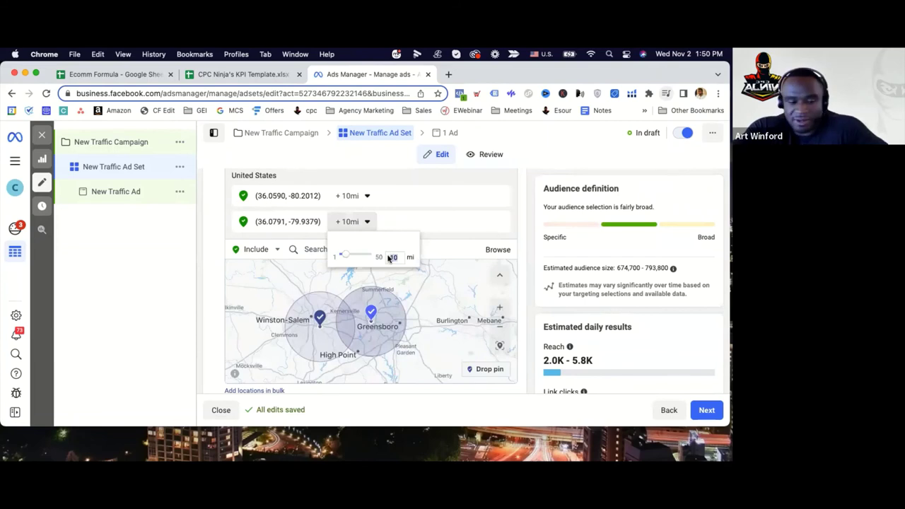
{"action": "double_click", "coordinate": [390, 258]}
{"action": "type", "text": "1"}
{"action": "key", "text": "Return"}
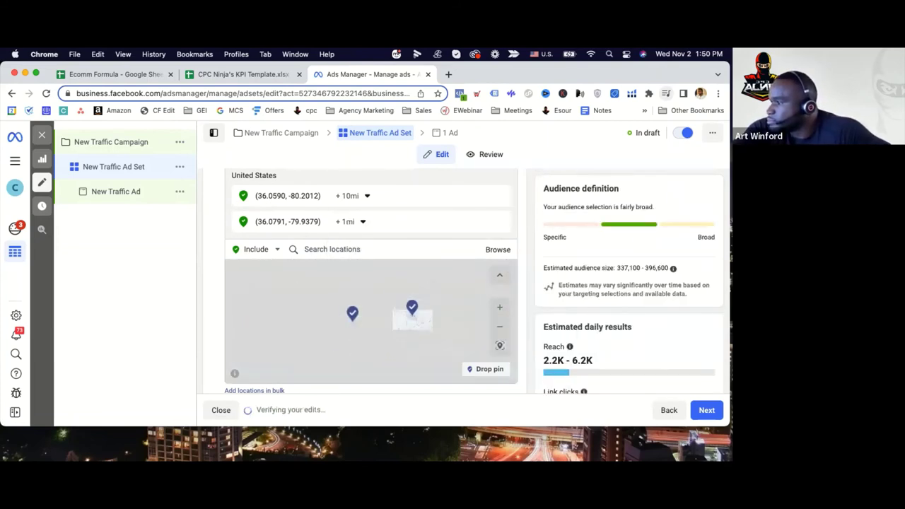
{"action": "left_click", "coordinate": [360, 223]}
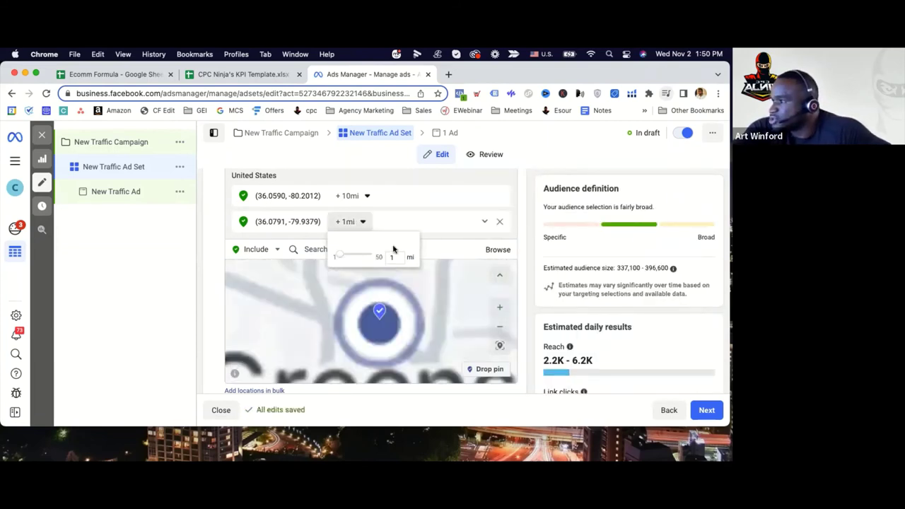
{"action": "type", "text": "2"}
{"action": "key", "text": "Return"}
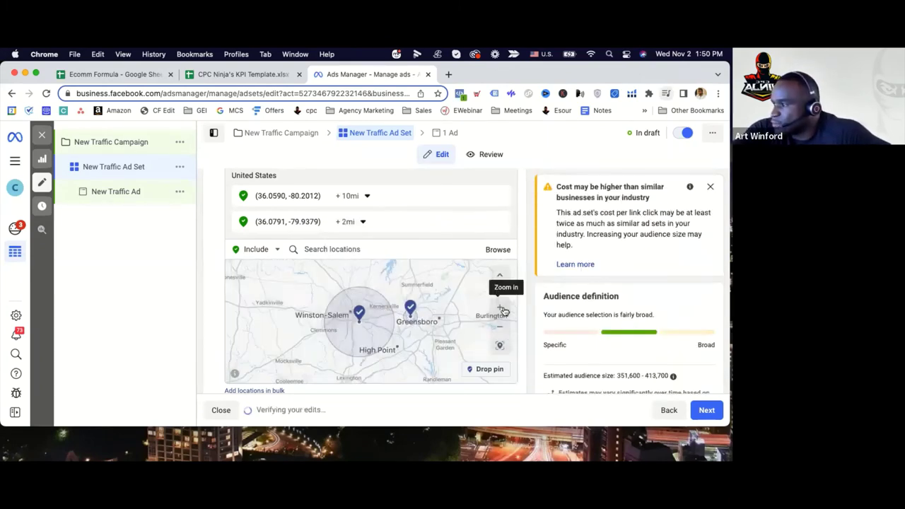
{"action": "left_click", "coordinate": [500, 307]}
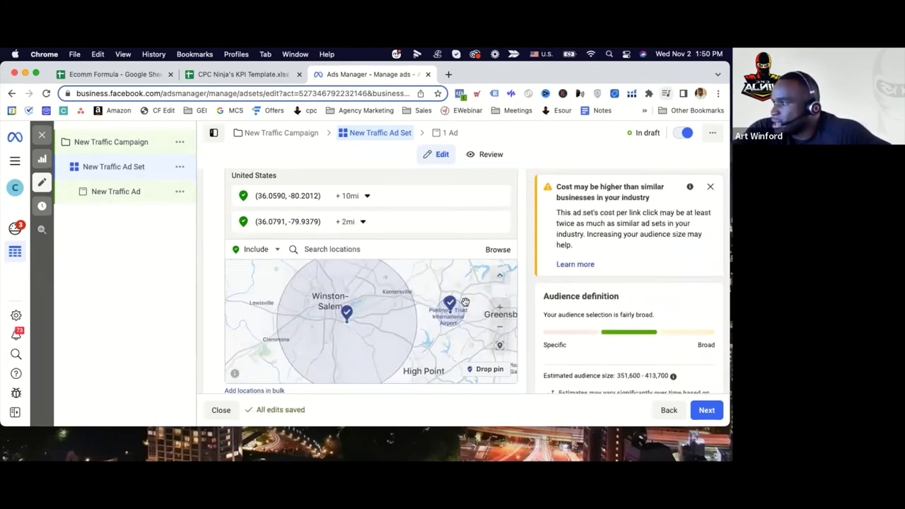
{"action": "left_click", "coordinate": [484, 223]}
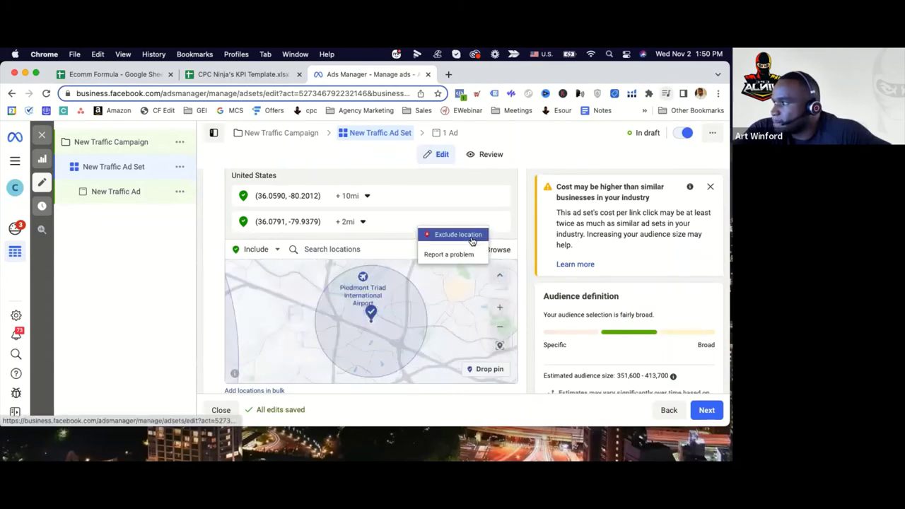
{"action": "left_click", "coordinate": [471, 237]}
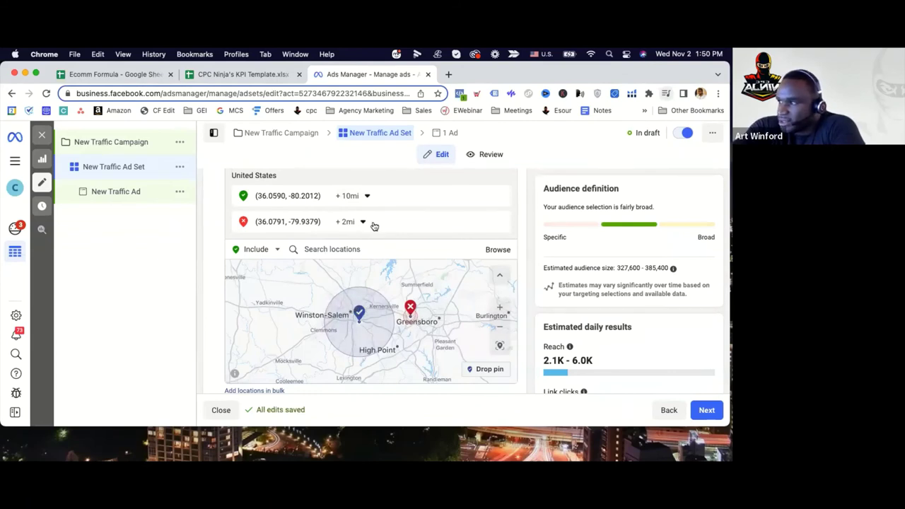
- Widen the first dropped pin's radius to 21 mi
{"action": "left_click", "coordinate": [368, 195]}
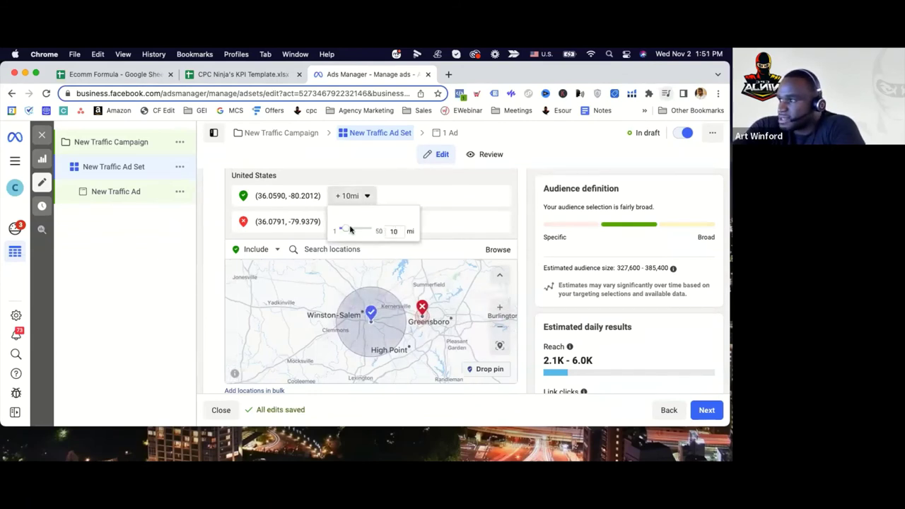
{"action": "left_click_drag", "start_coordinate": [347, 228], "coordinate": [357, 231]}
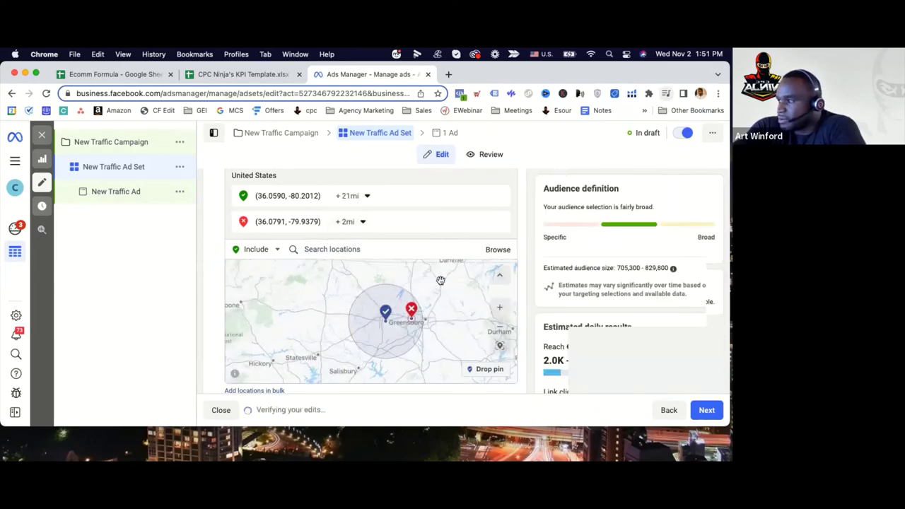
{"action": "left_click", "coordinate": [500, 311]}
{"action": "left_click", "coordinate": [500, 311]}
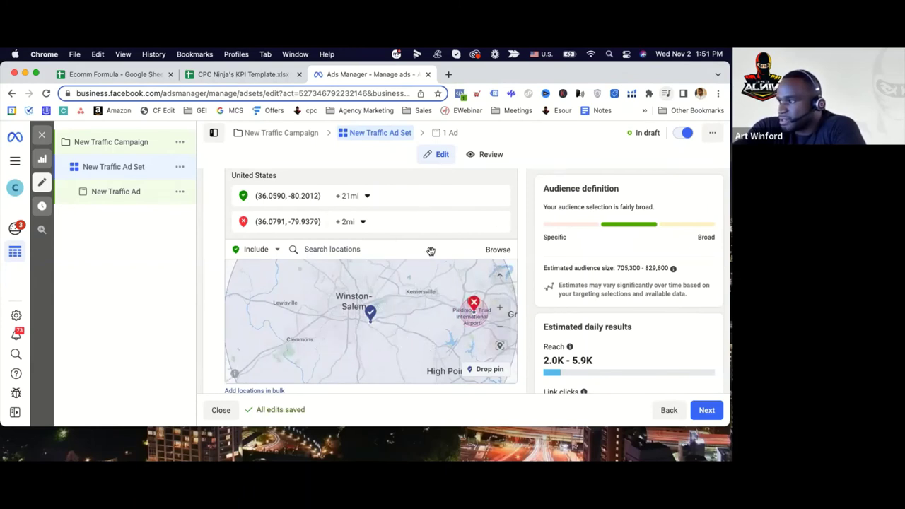
{"action": "left_click", "coordinate": [370, 250]}
- Add Winston-Salem ZIP code 27106 from the '27' search suggestions
{"action": "type", "text": "27106"}
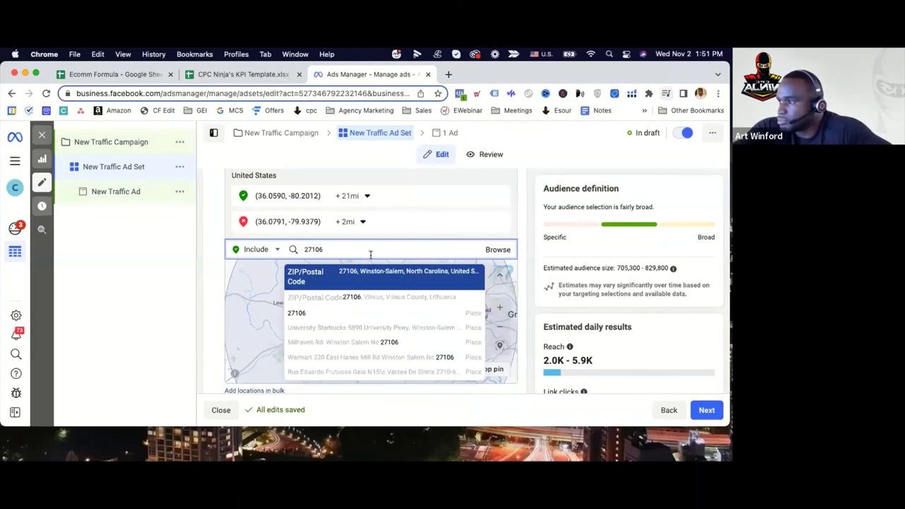
{"action": "left_click", "coordinate": [373, 280]}
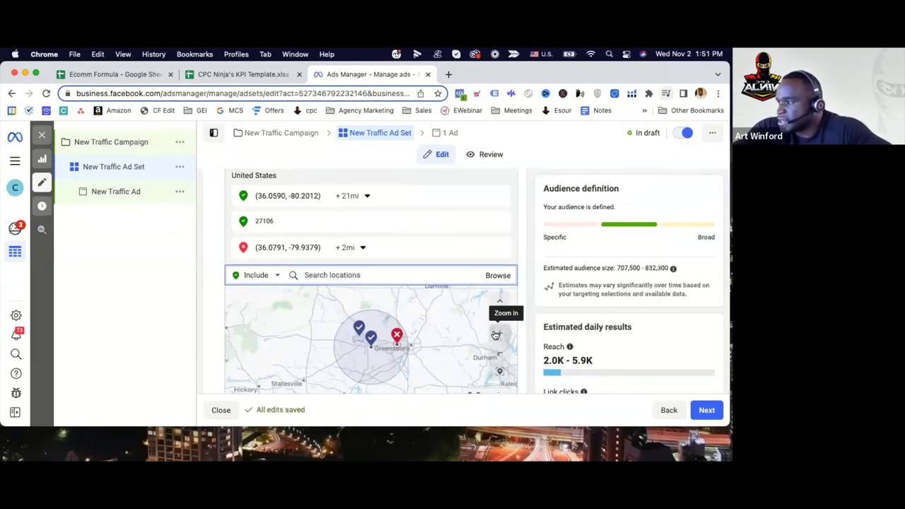
{"action": "left_click", "coordinate": [496, 335]}
{"action": "left_click", "coordinate": [496, 335]}
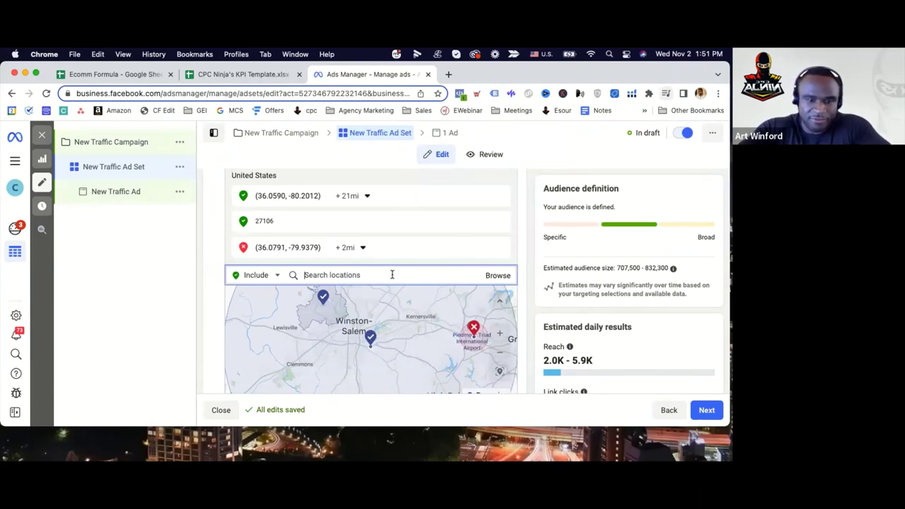
- Add S Collegiate Dr, Paris, Texas (+10 mi) and remove the excluded airport pin
{"action": "type", "text": "s"}
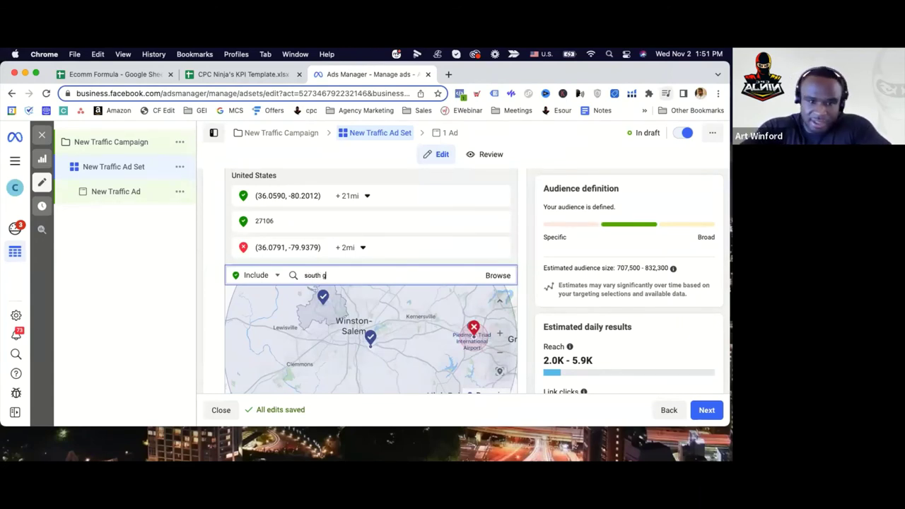
{"action": "type", "text": "outh co"}
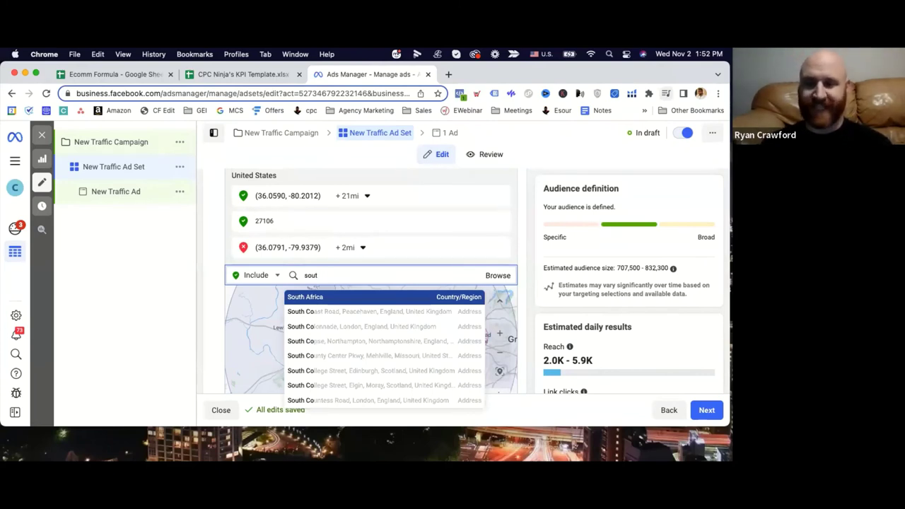
{"action": "type", "text": "h sollegiate"}
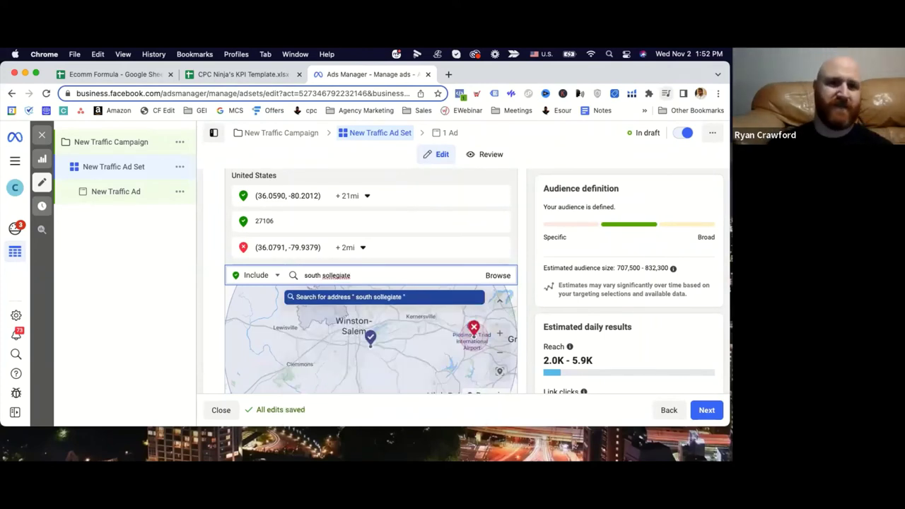
{"action": "key", "text": "BackSpace"}
{"action": "key", "text": "BackSpace"}
{"action": "key", "text": "BackSpace"}
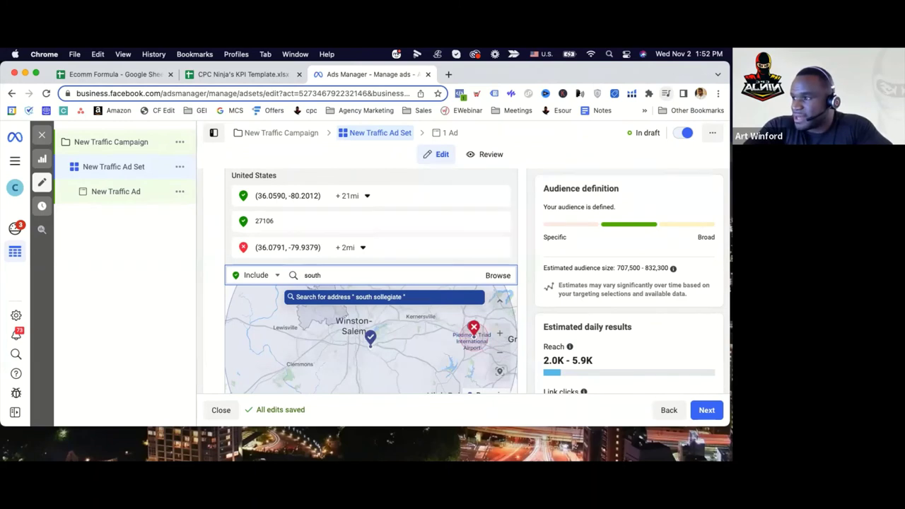
{"action": "type", "text": "lle"}
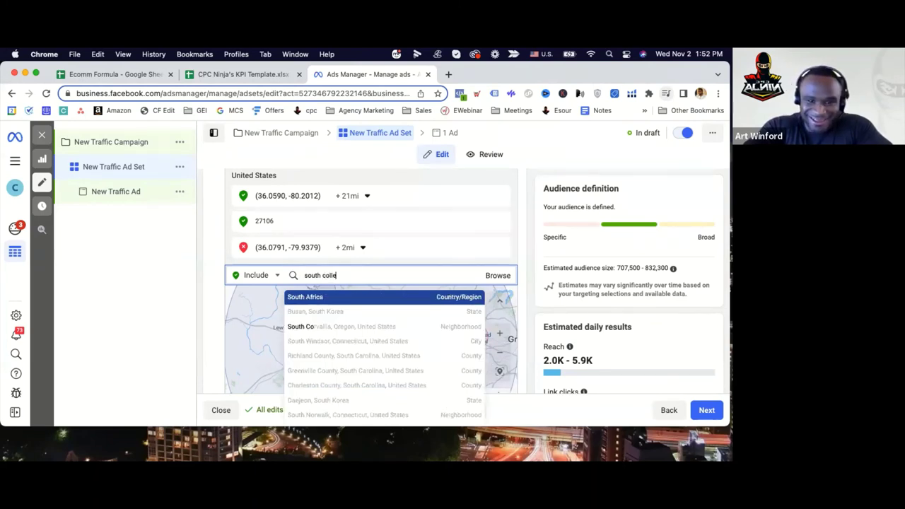
{"action": "type", "text": "giate "}
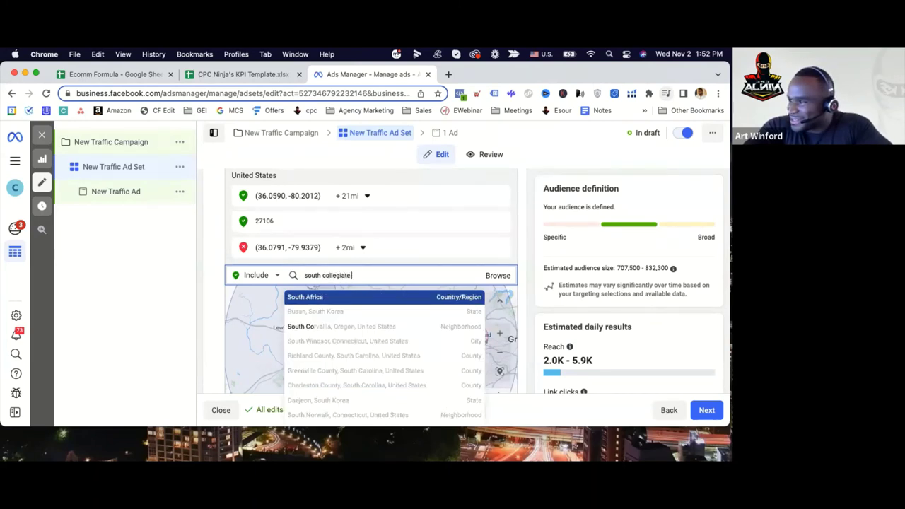
{"action": "type", "text": "drive"}
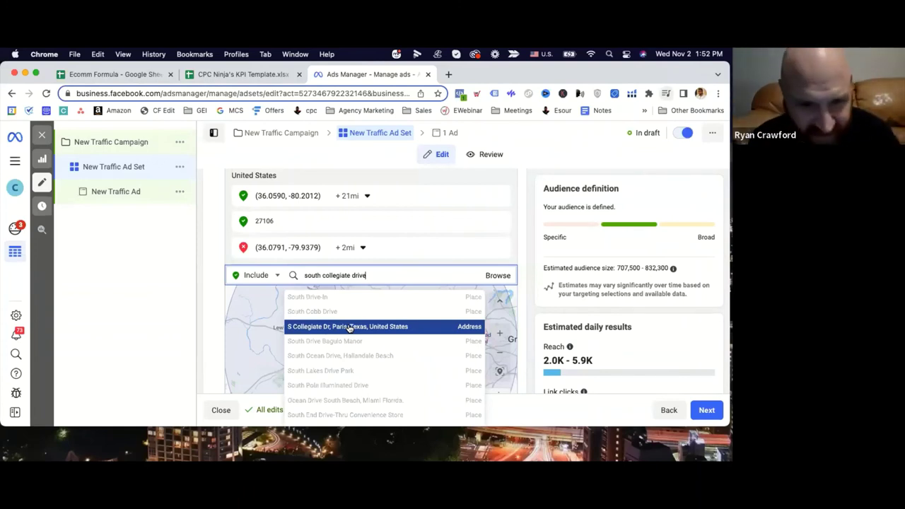
{"action": "left_click", "coordinate": [313, 329]}
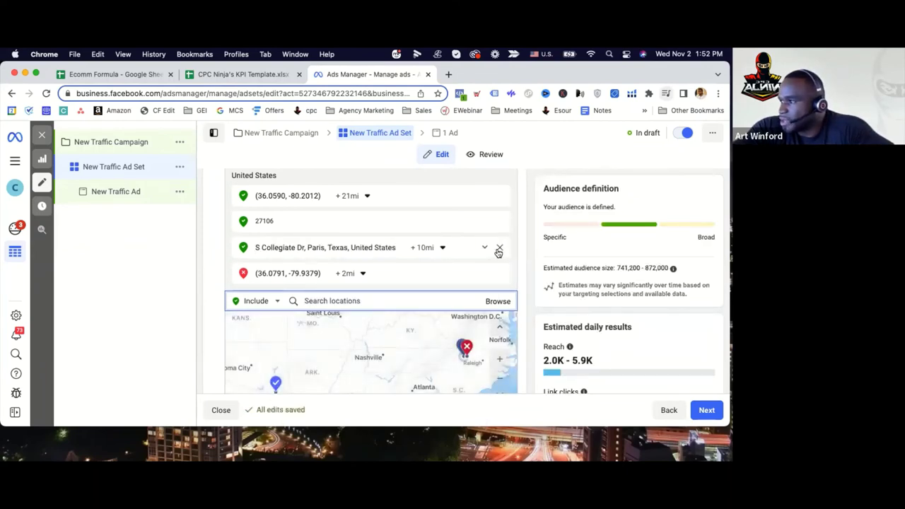
{"action": "left_click", "coordinate": [498, 275]}
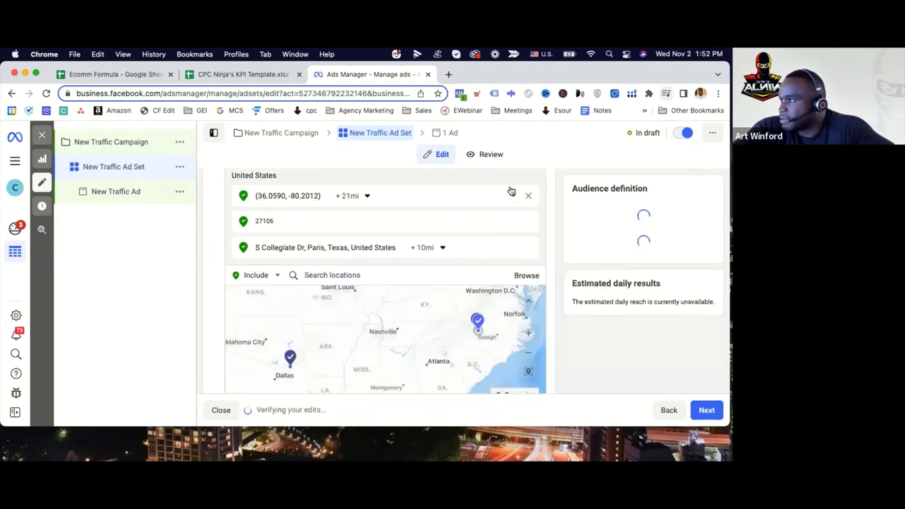
- Delete the 21 mi coordinate pin and ZIP 27106, zooming the map in on Paris
{"action": "left_click", "coordinate": [528, 197]}
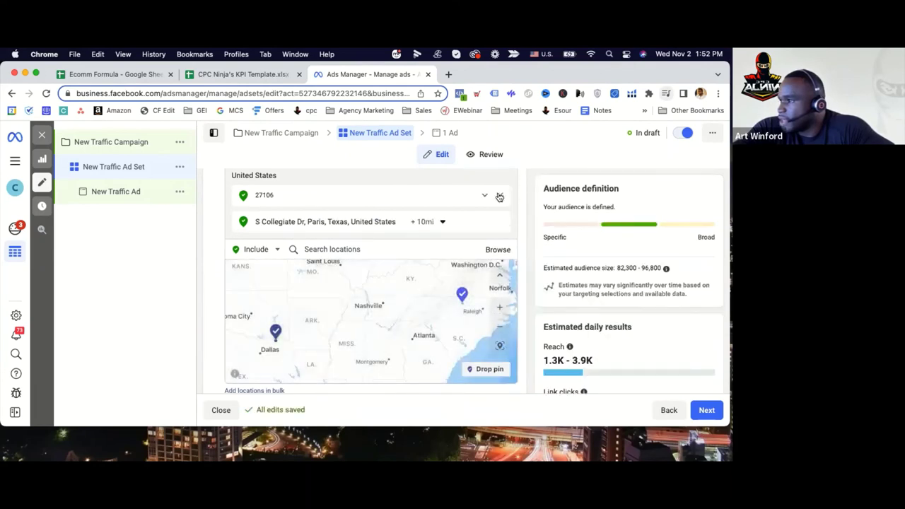
{"action": "left_click", "coordinate": [500, 198]}
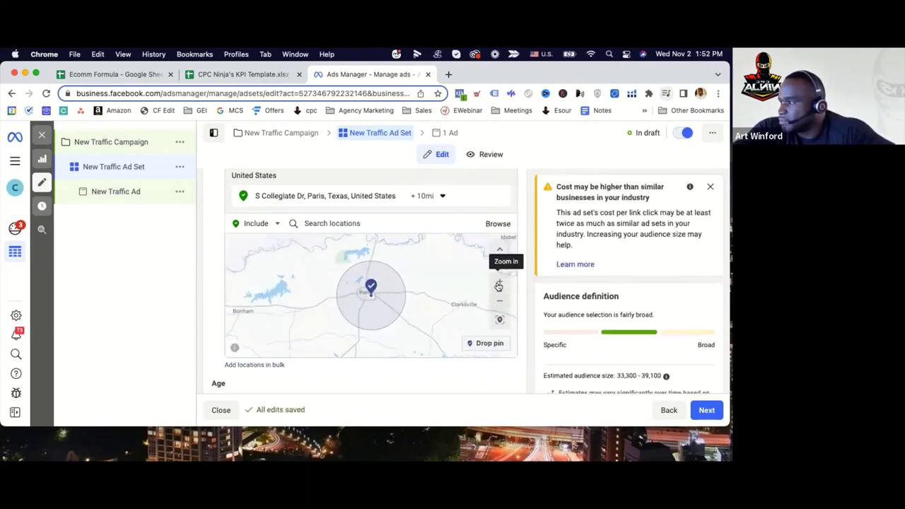
{"action": "left_click", "coordinate": [499, 286]}
{"action": "left_click", "coordinate": [499, 286]}
{"action": "left_click", "coordinate": [499, 286]}
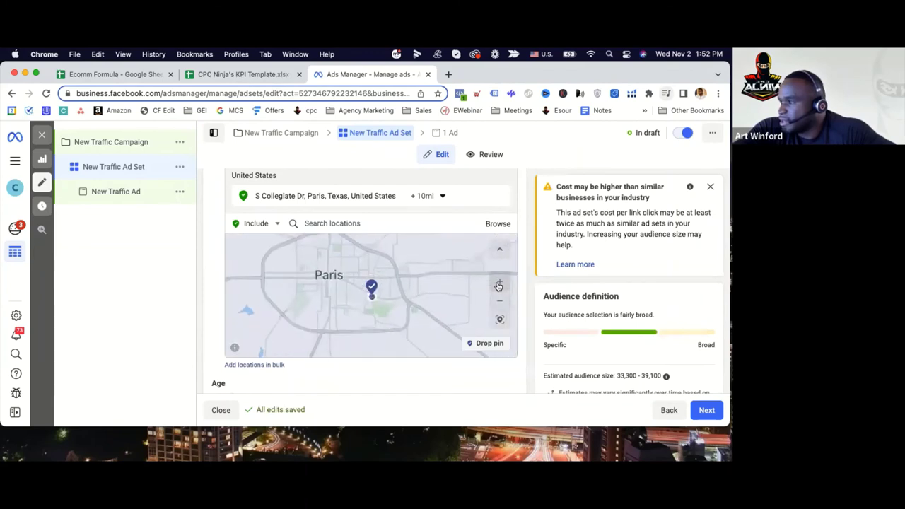
{"action": "left_click", "coordinate": [499, 286]}
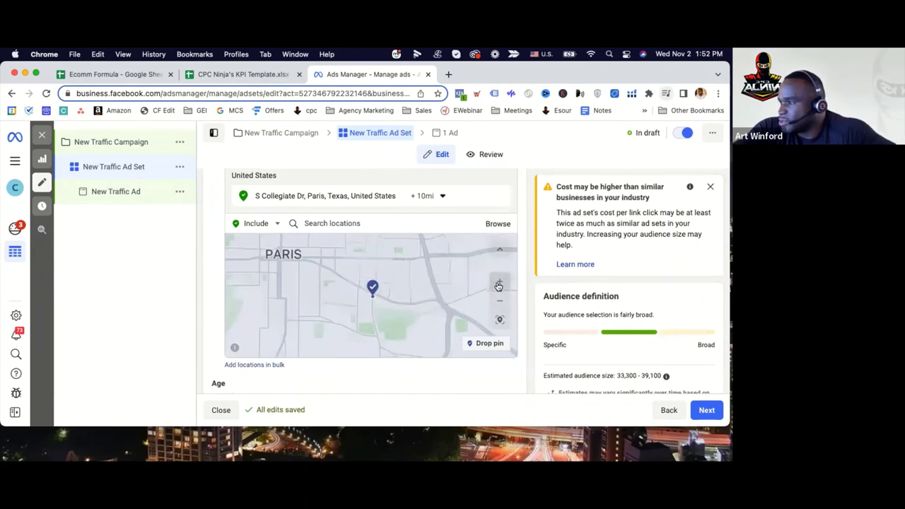
{"action": "left_click", "coordinate": [442, 197]}
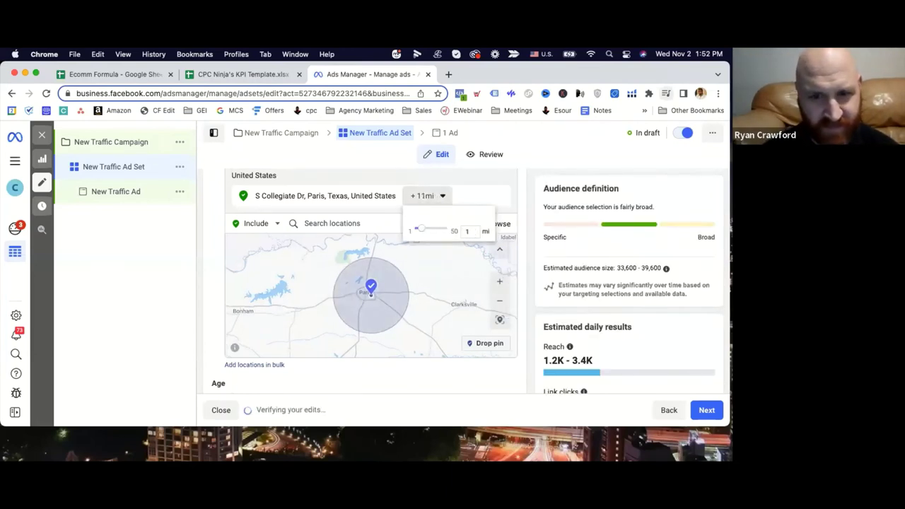
- Apply a 1 mi radius to the Paris address and inspect the circle on the map
{"action": "left_click", "coordinate": [293, 294]}
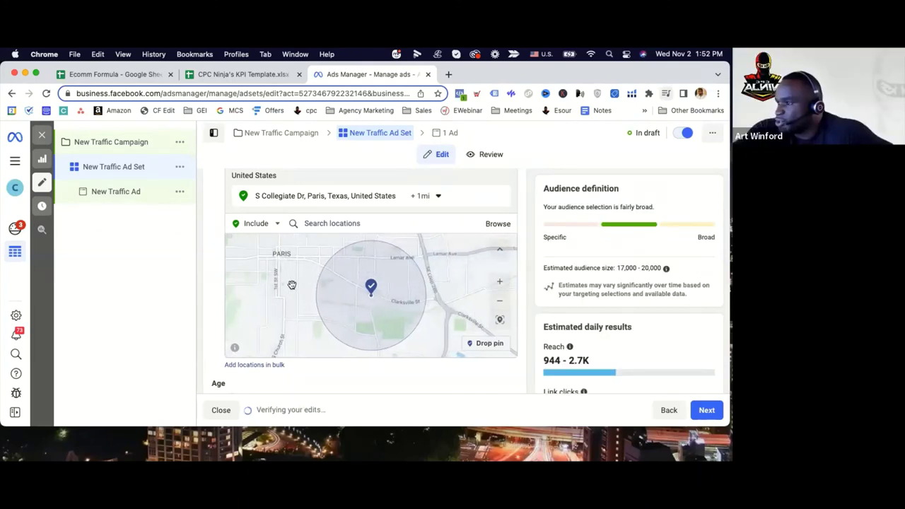
{"action": "left_click_drag", "start_coordinate": [291, 285], "coordinate": [377, 315]}
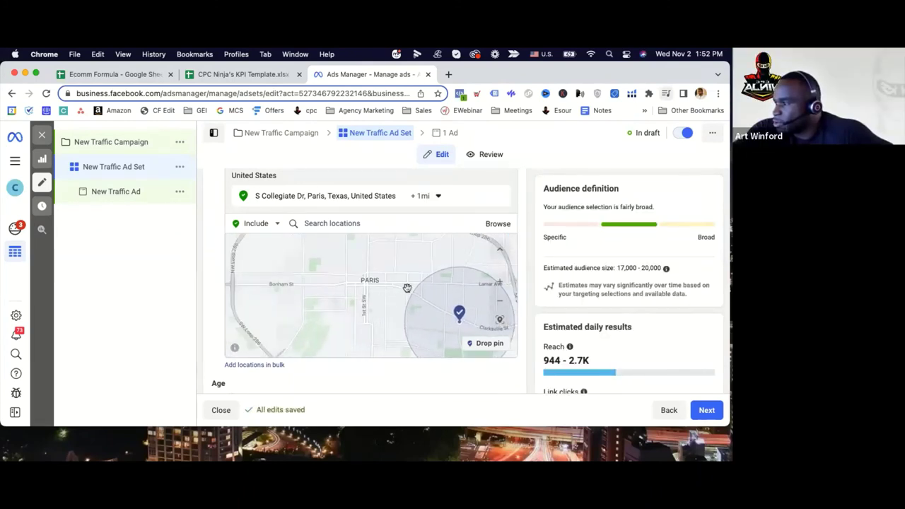
{"action": "left_click_drag", "start_coordinate": [397, 298], "coordinate": [322, 273]}
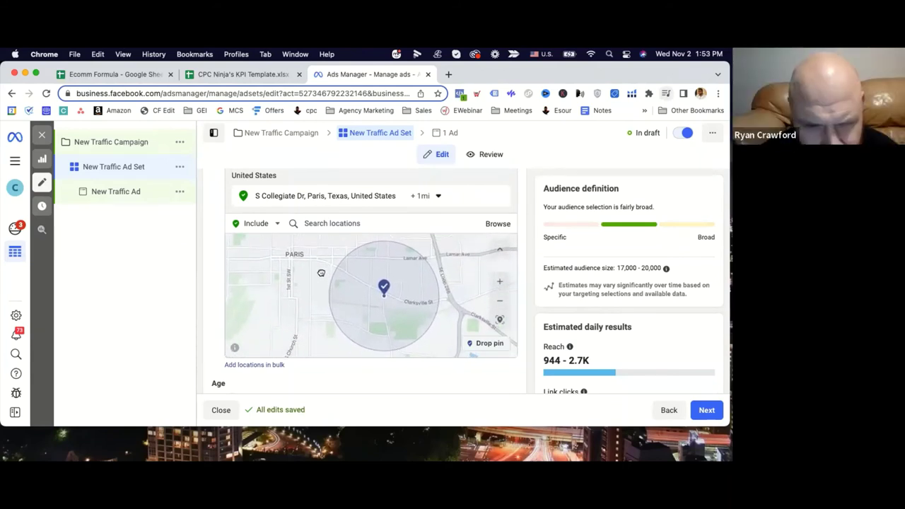
{"action": "left_click", "coordinate": [500, 282]}
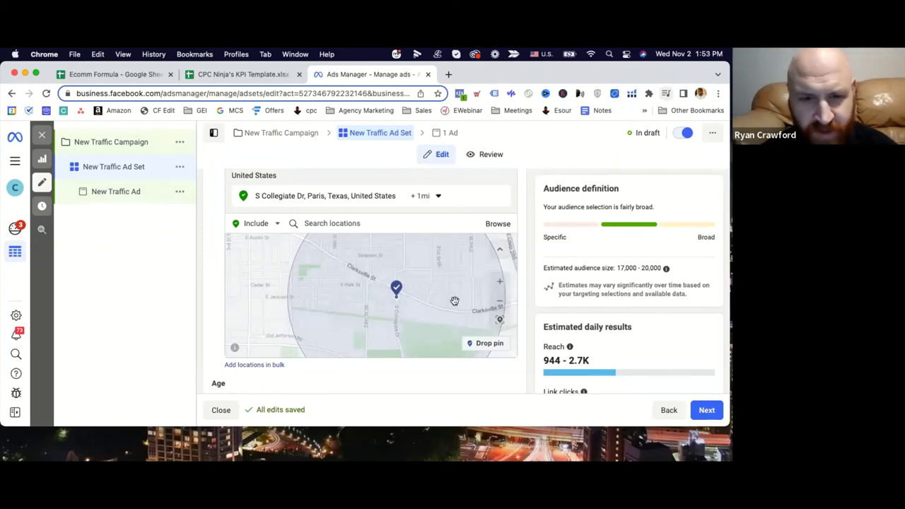
{"action": "scroll", "coordinate": [456, 315], "scroll_direction": "down", "scroll_amount": 3}
{"action": "left_click_drag", "start_coordinate": [453, 320], "coordinate": [450, 342]}
{"action": "scroll", "coordinate": [451, 342], "scroll_direction": "right", "scroll_amount": 2}
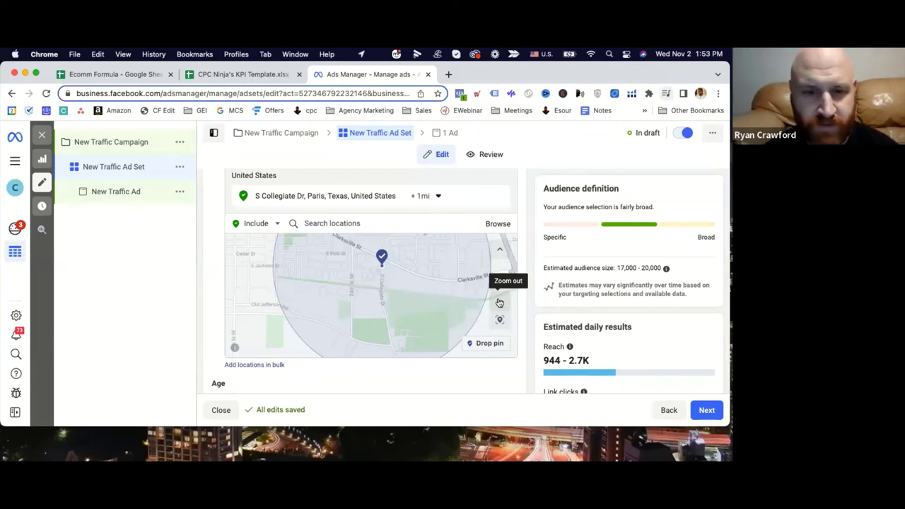
{"action": "left_click", "coordinate": [500, 303]}
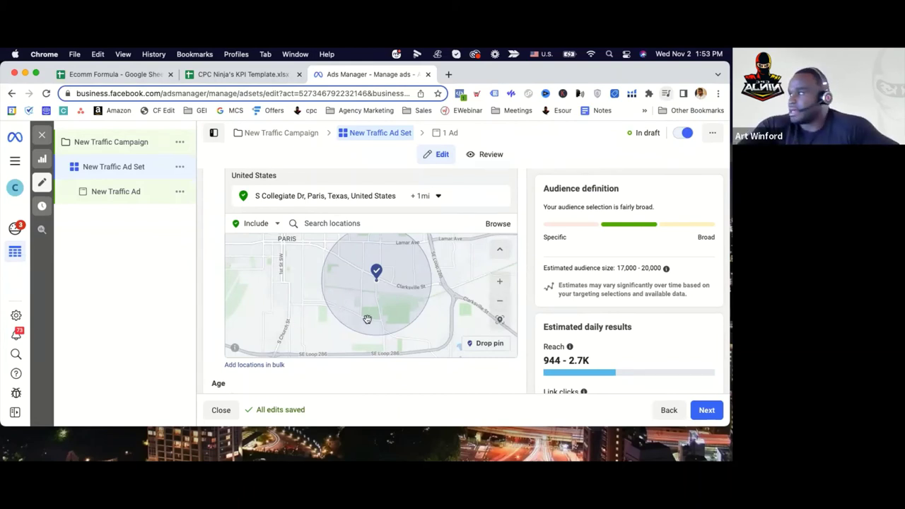
{"action": "double_click", "coordinate": [622, 267]}
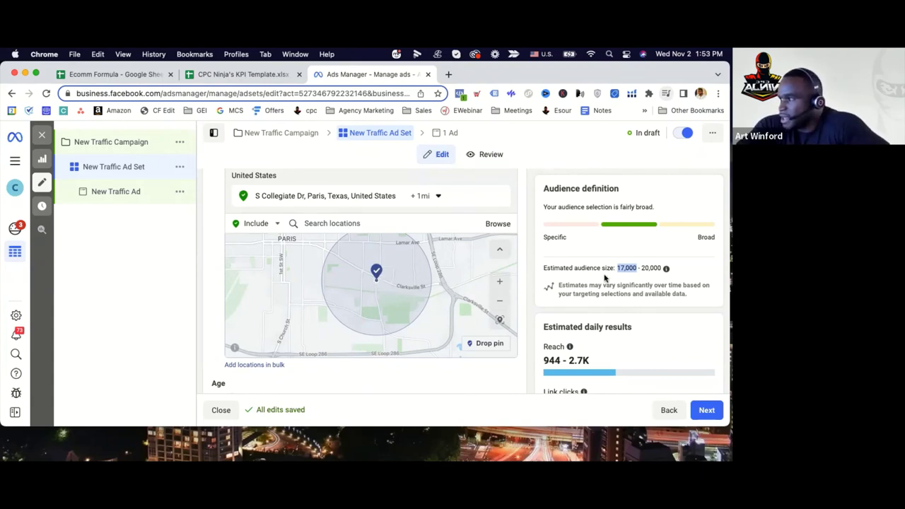
- Drop a pin in Paris at (33.6571, -95.5610) and set its radius to 1 mi
{"action": "left_click", "coordinate": [498, 345]}
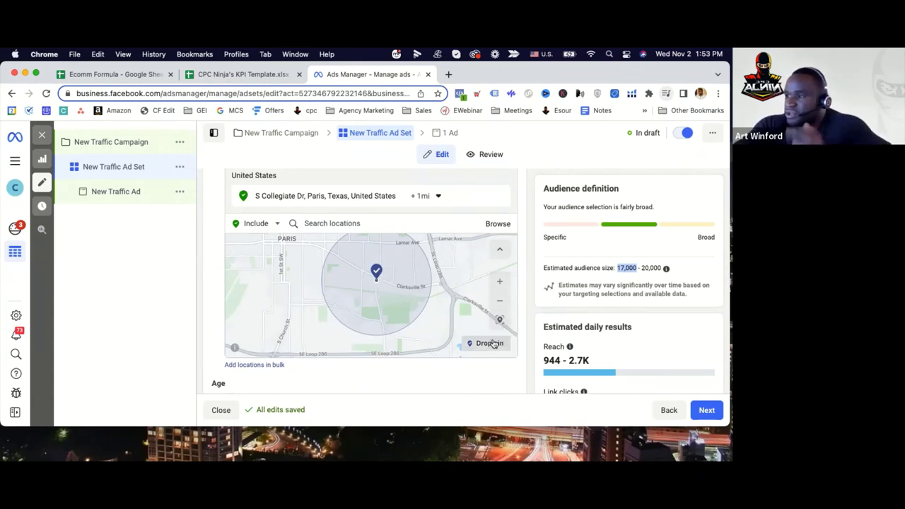
{"action": "left_click", "coordinate": [269, 257]}
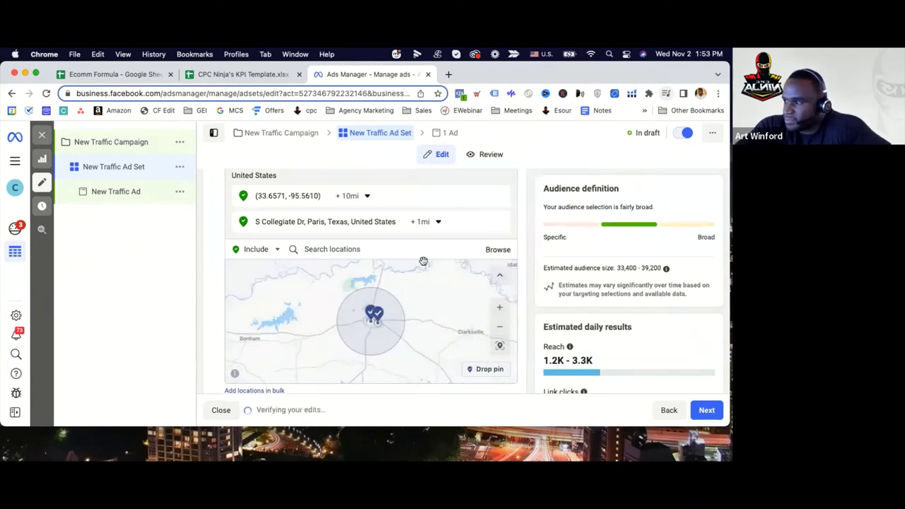
{"action": "left_click", "coordinate": [500, 309]}
{"action": "left_click", "coordinate": [500, 308]}
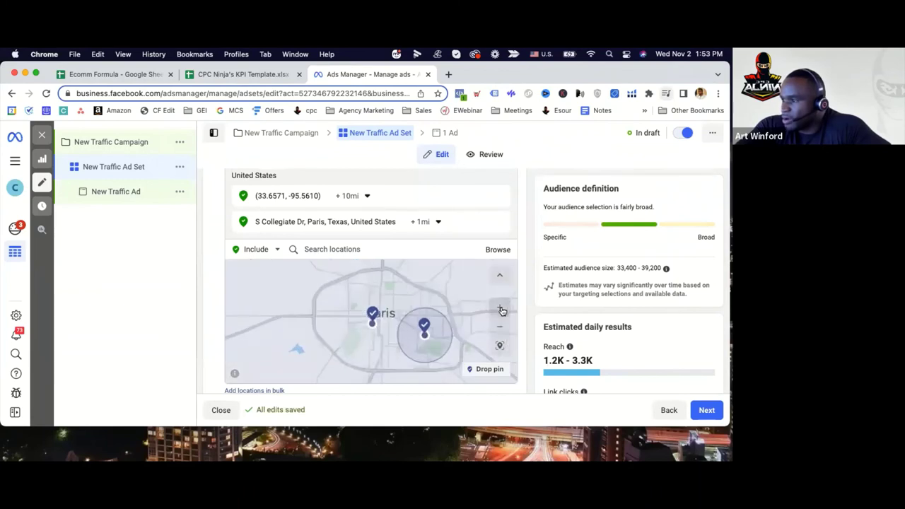
{"action": "left_click", "coordinate": [366, 196]}
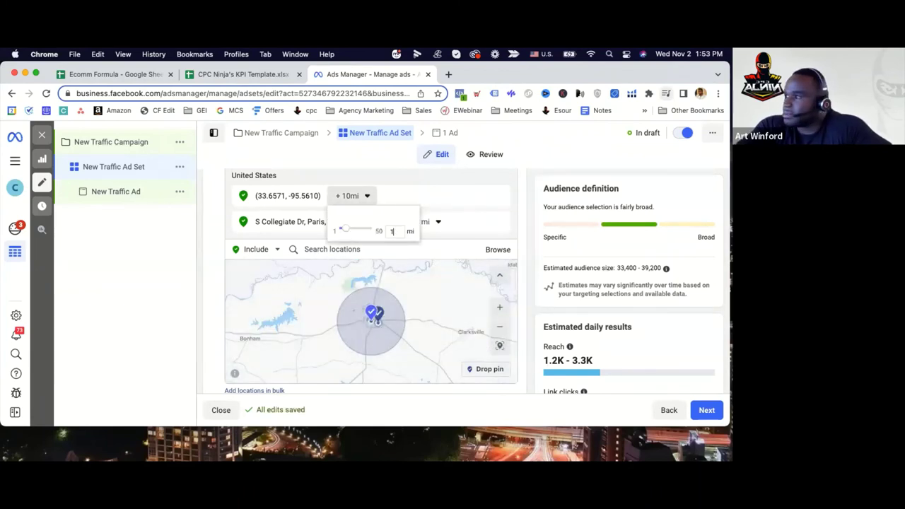
{"action": "key", "text": "Return"}
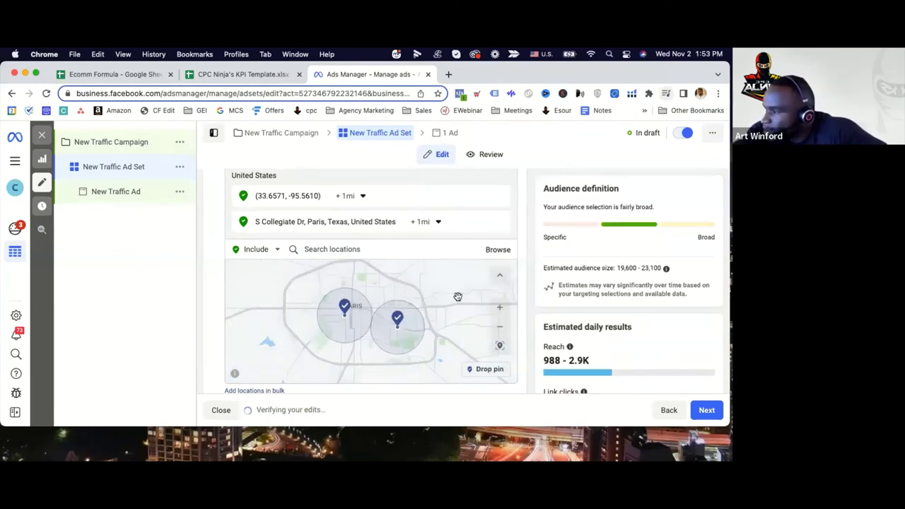
{"action": "left_click", "coordinate": [499, 307]}
{"action": "left_click", "coordinate": [499, 307]}
{"action": "scroll", "coordinate": [353, 309], "scroll_direction": "up", "scroll_amount": 3}
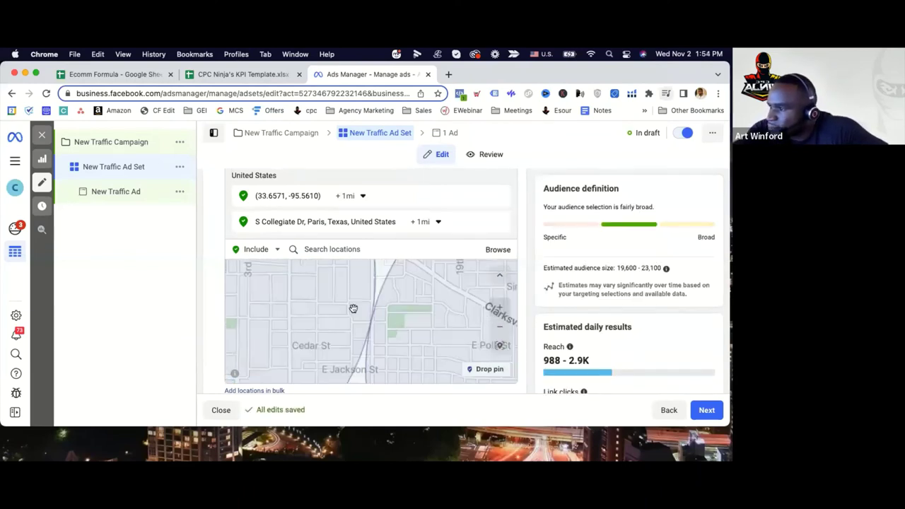
{"action": "scroll", "coordinate": [354, 308], "scroll_direction": "down", "scroll_amount": 3}
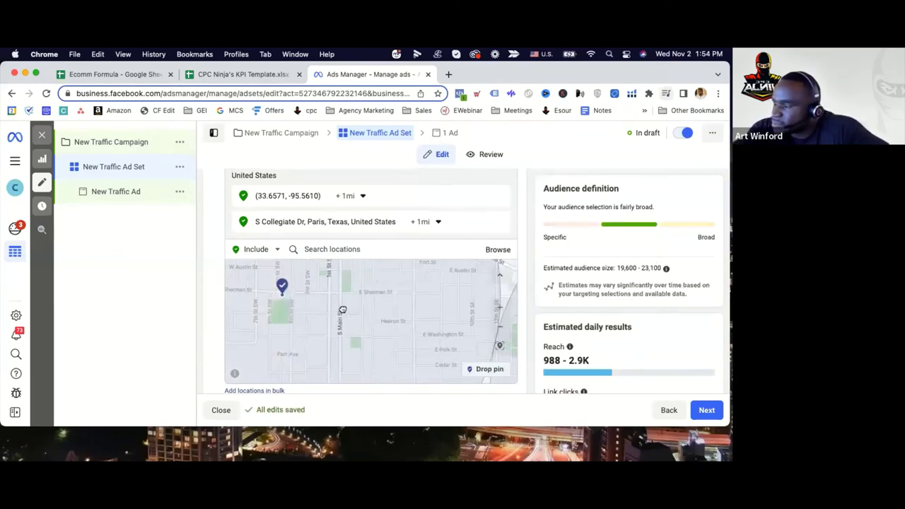
{"action": "scroll", "coordinate": [343, 310], "scroll_direction": "down", "scroll_amount": 2}
- Drop a second pin near Lamar Ave at (33.6599, -95.5421) with the 10 mi radius
{"action": "left_click", "coordinate": [501, 327]}
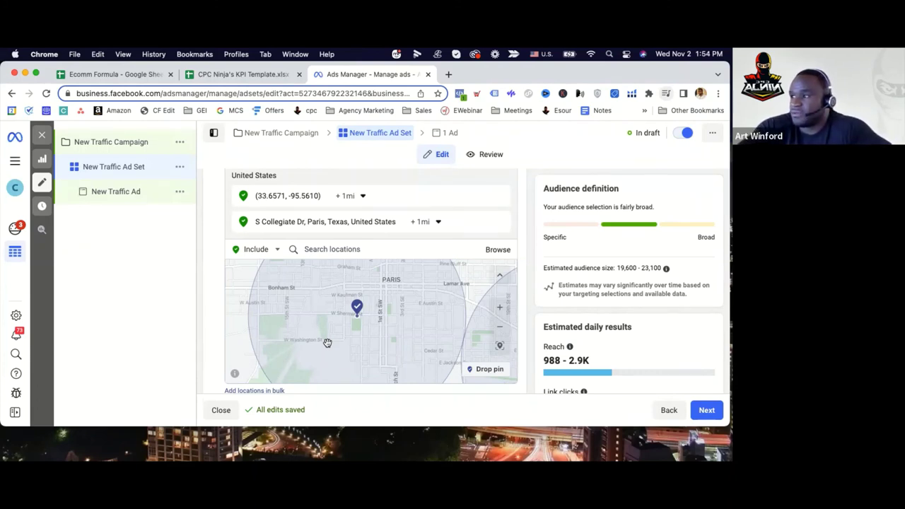
{"action": "left_click", "coordinate": [488, 369]}
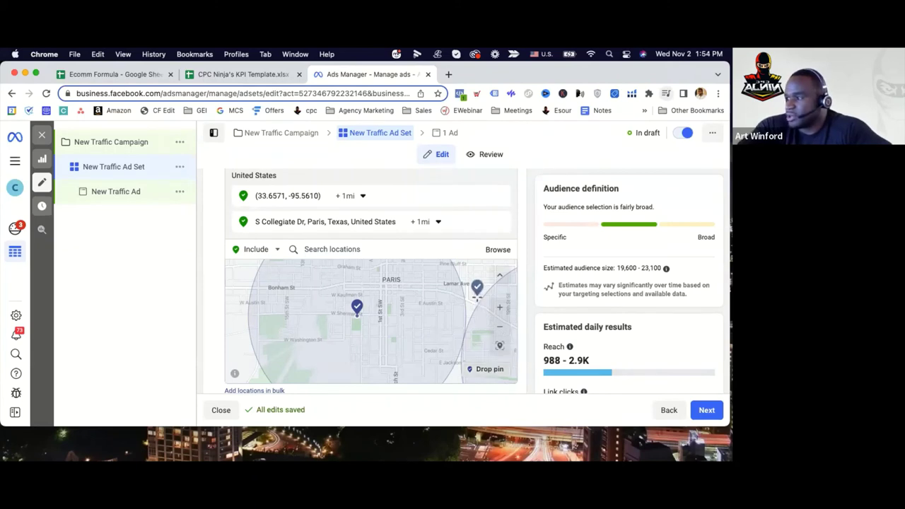
{"action": "left_click", "coordinate": [477, 295]}
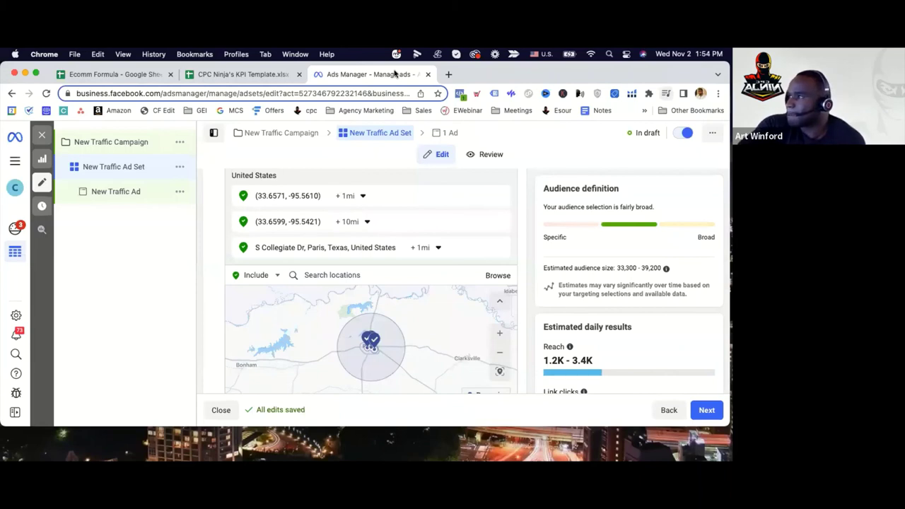
- Show the BONUS slide, then the Best Ad Template PDF on its Martial Arts Ads page
{"action": "key", "text": "super+Tab"}
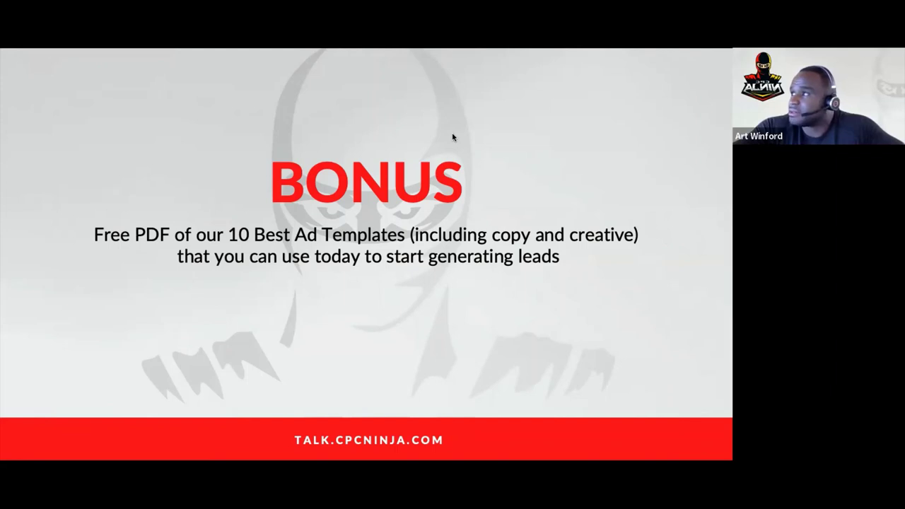
{"action": "key", "text": "super+Tab"}
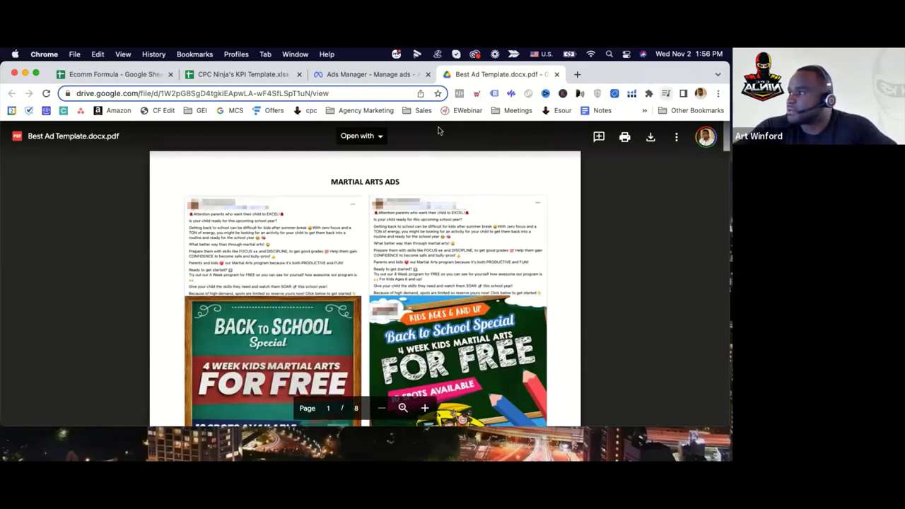
{"action": "key", "text": "super+Tab"}
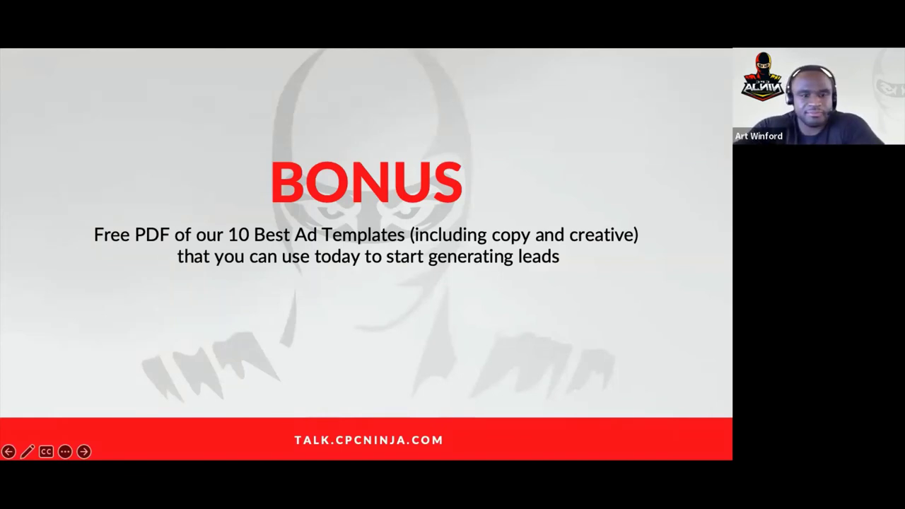
- Move the slideshow to the Special Bonus Giveaway slide with the KPI sheet at DOWNLOAD.CPCNINJA.COM/GIFT
{"action": "left_click", "coordinate": [363, 259]}
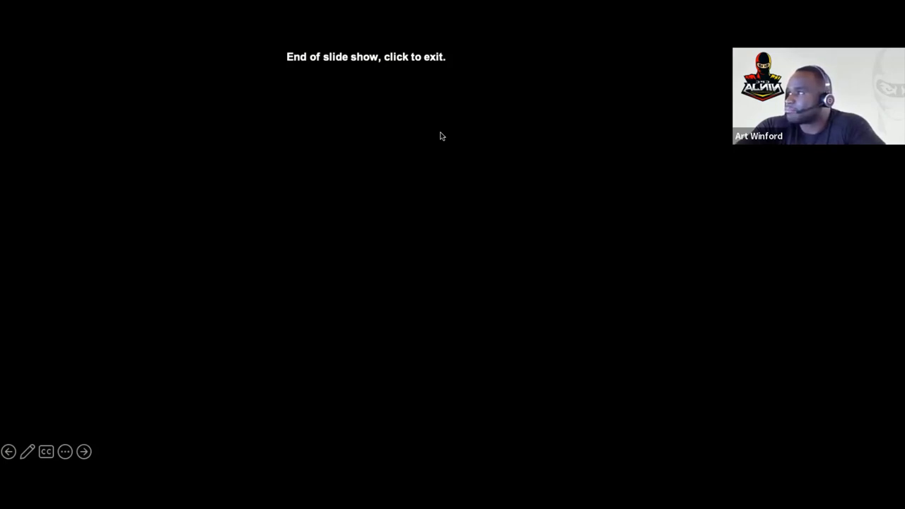
{"action": "key", "text": "Left"}
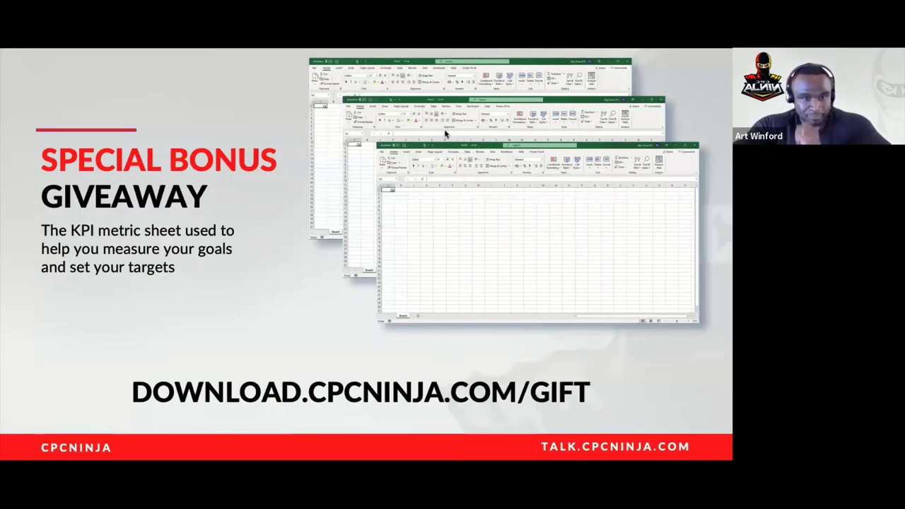
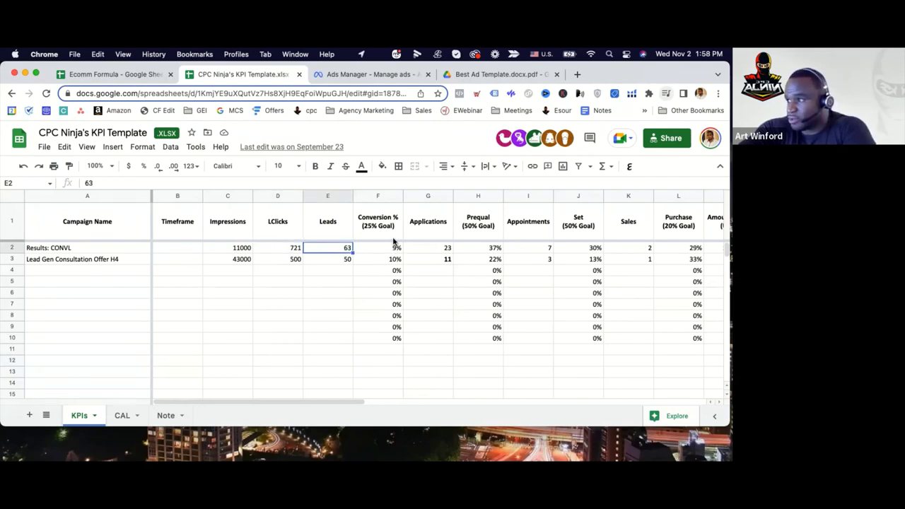
- Set Results: CONVL Applications to 63, then confirm Prequal reads 100% and Set 11%
{"action": "left_click", "coordinate": [434, 251]}
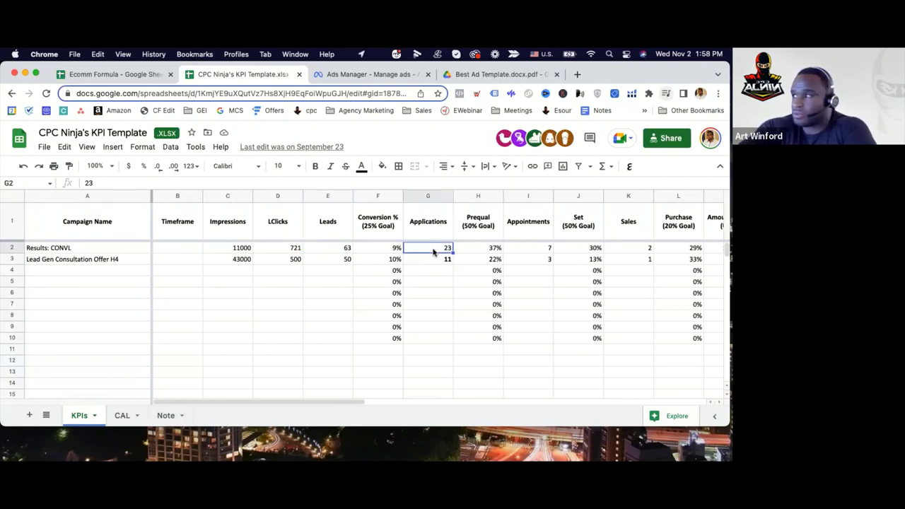
{"action": "left_click", "coordinate": [350, 249]}
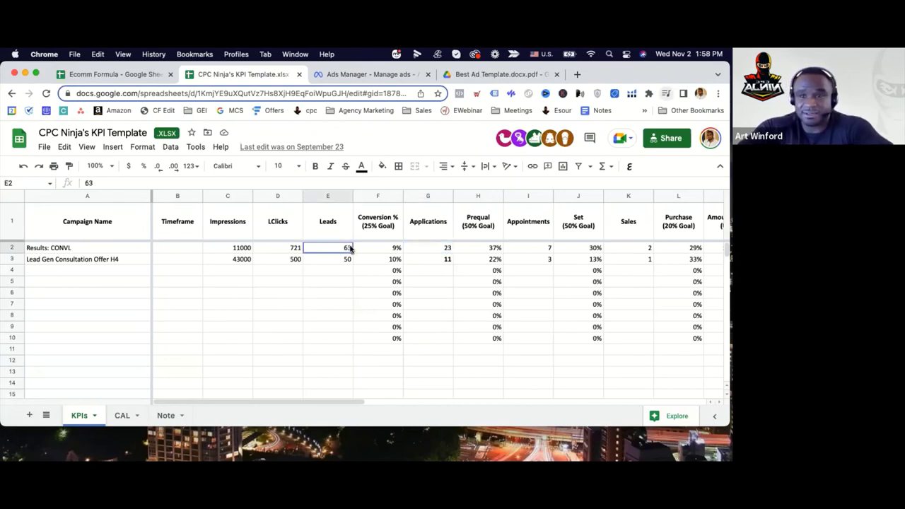
{"action": "left_click", "coordinate": [445, 251]}
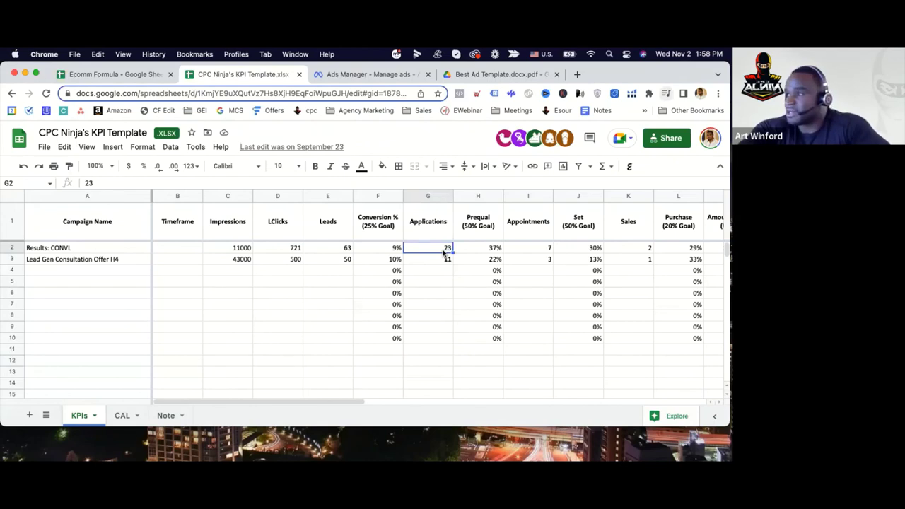
{"action": "type", "text": "63"}
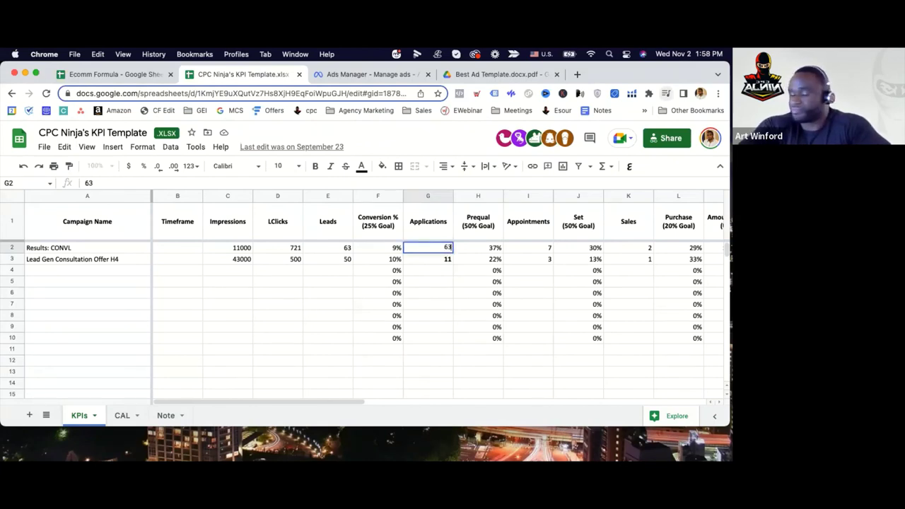
{"action": "key", "text": "Return"}
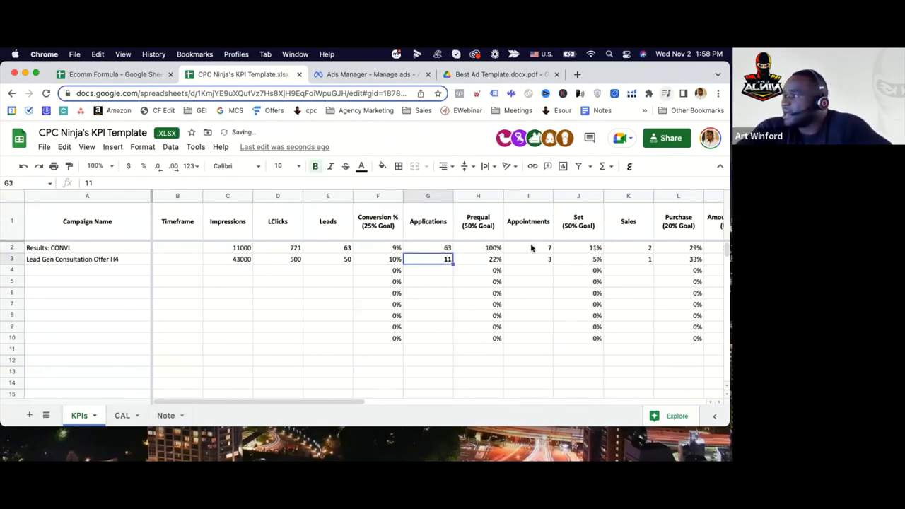
{"action": "left_click", "coordinate": [532, 248]}
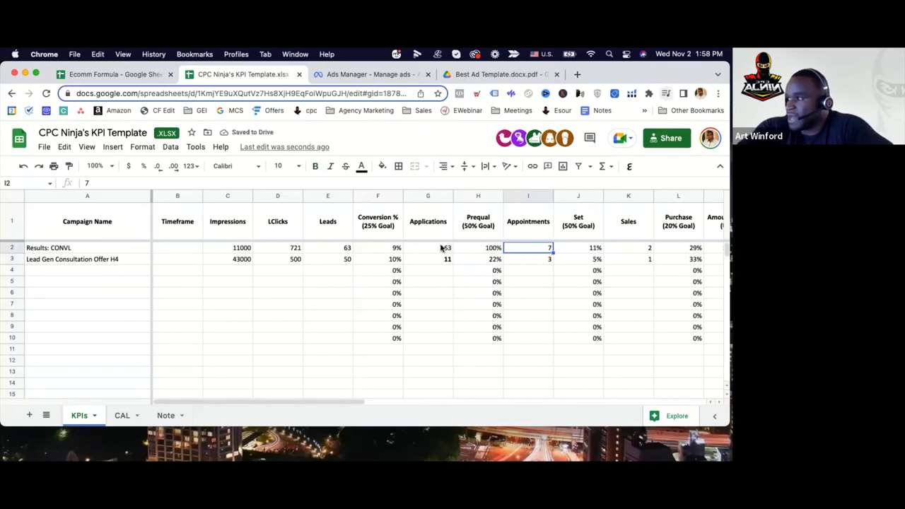
{"action": "left_click", "coordinate": [624, 249]}
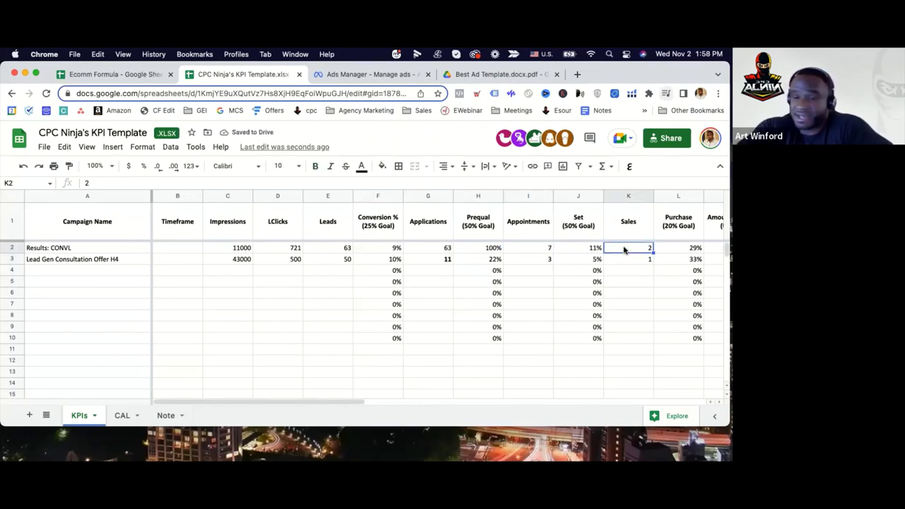
{"action": "scroll", "coordinate": [624, 249], "scroll_direction": "right", "scroll_amount": 2}
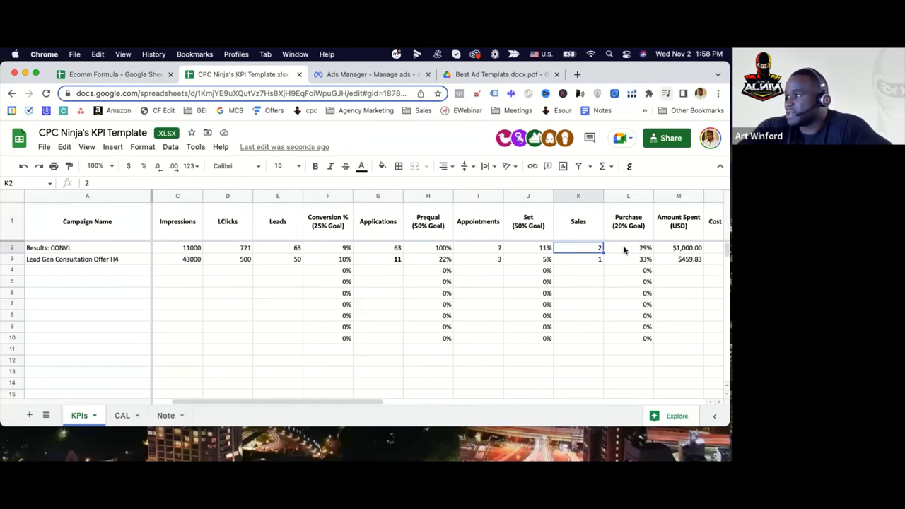
{"action": "left_click", "coordinate": [694, 249]}
{"action": "scroll", "coordinate": [692, 249], "scroll_direction": "right", "scroll_amount": 2}
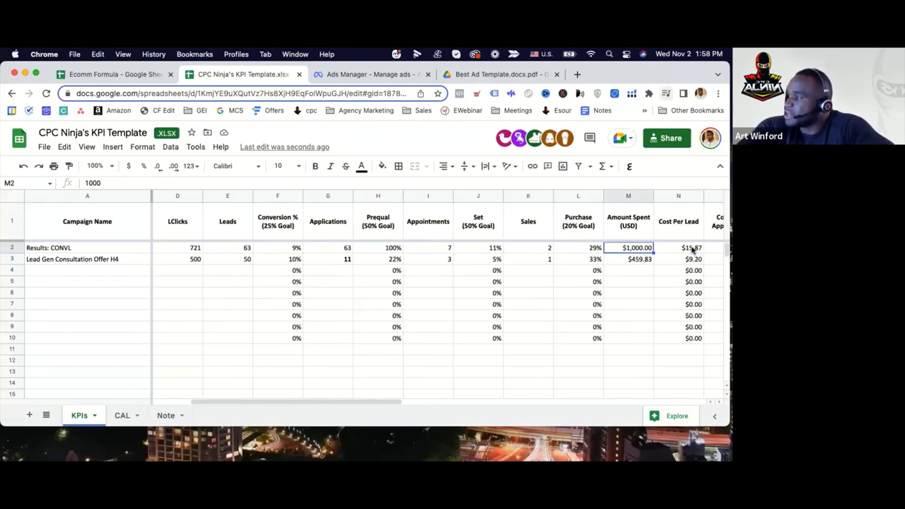
{"action": "scroll", "coordinate": [693, 249], "scroll_direction": "right", "scroll_amount": 2}
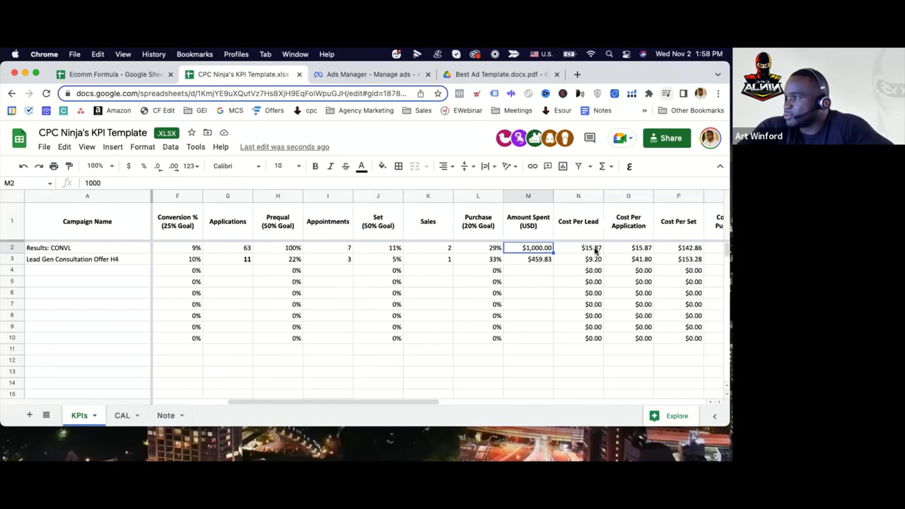
{"action": "scroll", "coordinate": [595, 250], "scroll_direction": "left", "scroll_amount": 3}
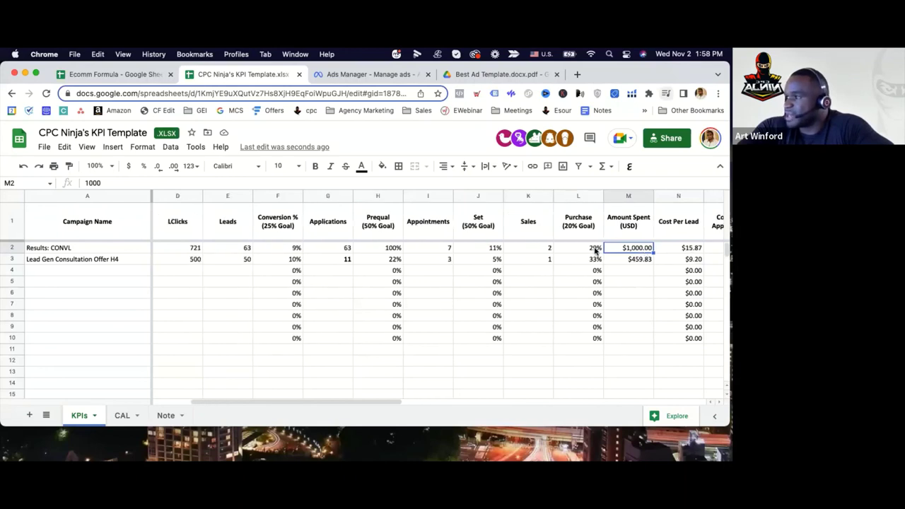
{"action": "left_click", "coordinate": [331, 249]}
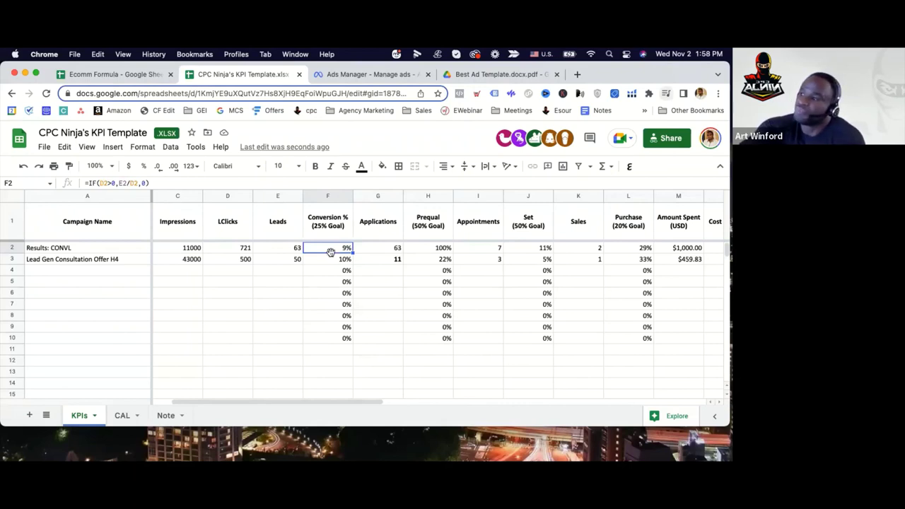
{"action": "left_click", "coordinate": [241, 249]}
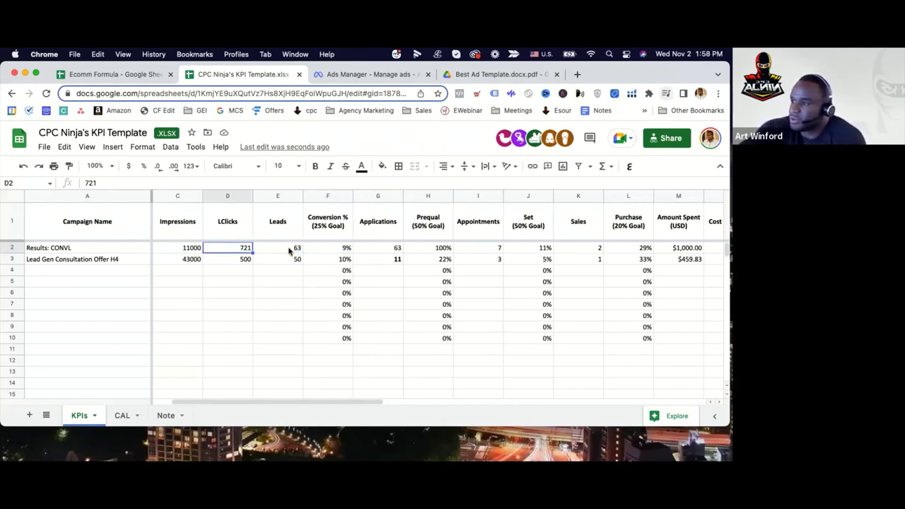
{"action": "left_click", "coordinate": [291, 252]}
{"action": "left_click", "coordinate": [331, 250]}
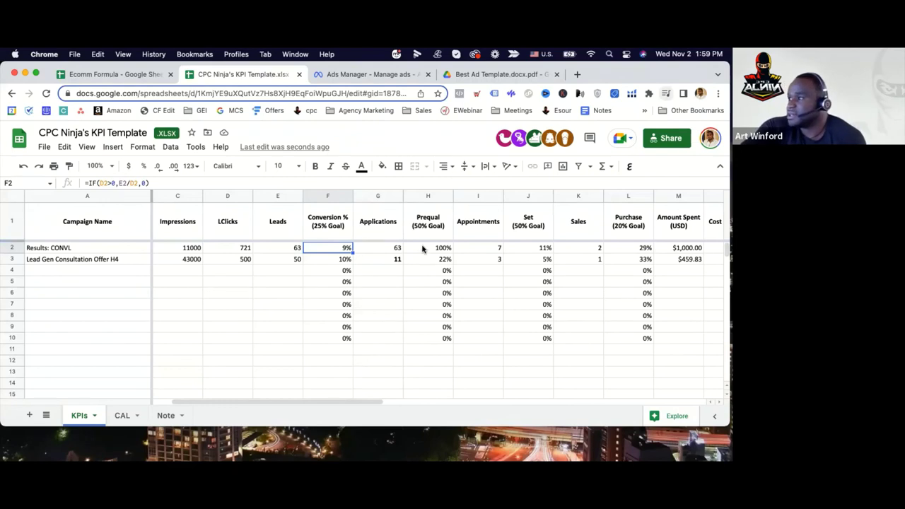
{"action": "left_click", "coordinate": [381, 249]}
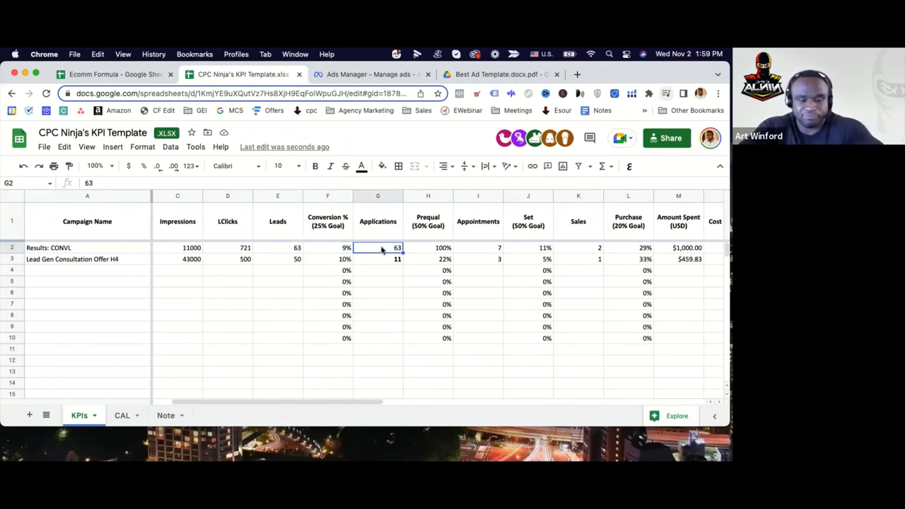
- Change Results: CONVL Applications to 25 and review the Prequal and Set percentage formulas
{"action": "type", "text": "25"}
{"action": "key", "text": "Return"}
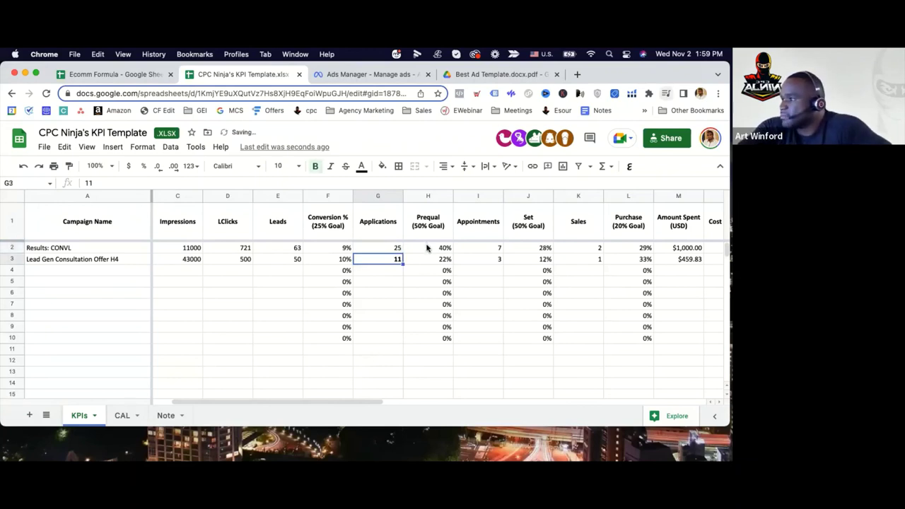
{"action": "left_click", "coordinate": [427, 247]}
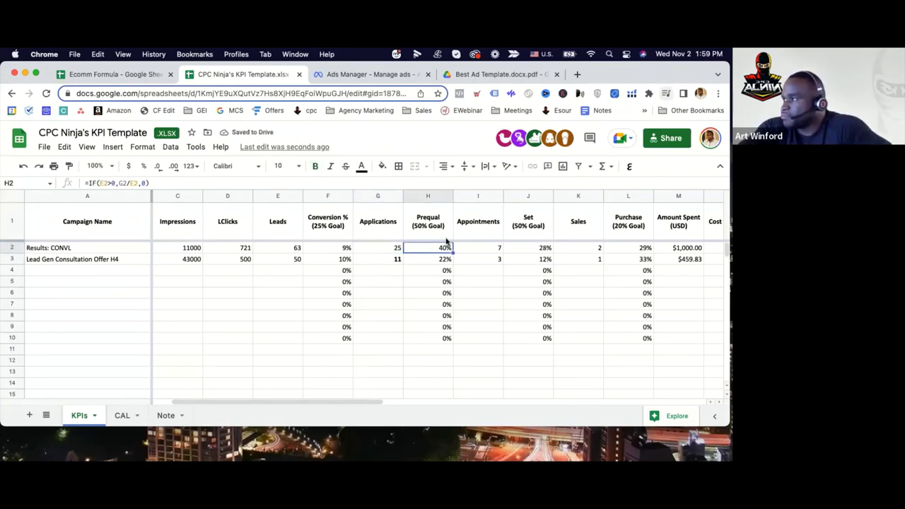
{"action": "left_click", "coordinate": [532, 251]}
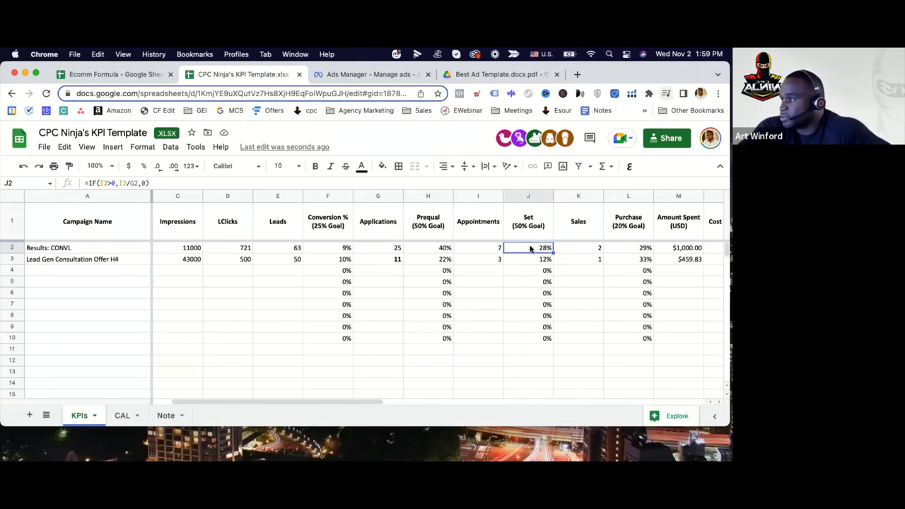
{"action": "left_click", "coordinate": [498, 251]}
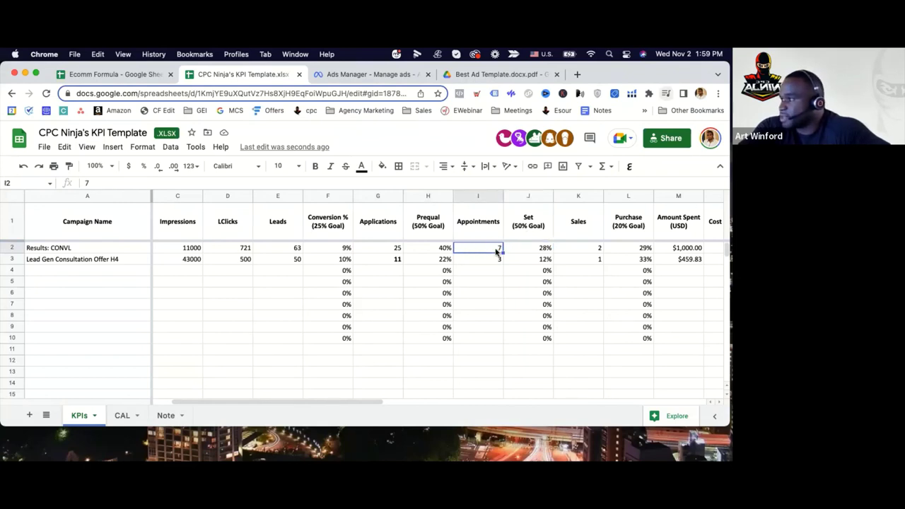
{"action": "left_click", "coordinate": [394, 252]}
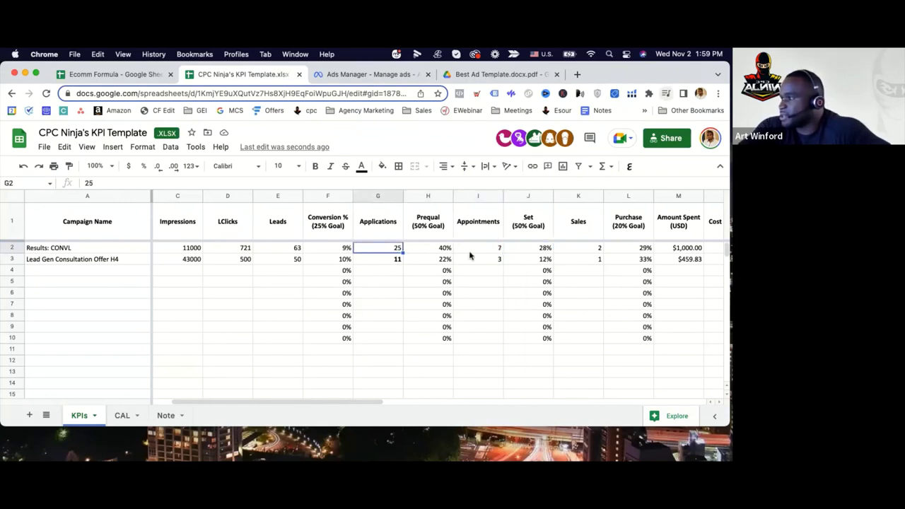
- Review the Sales count and the purchase rate formula in L2
{"action": "left_click", "coordinate": [590, 249]}
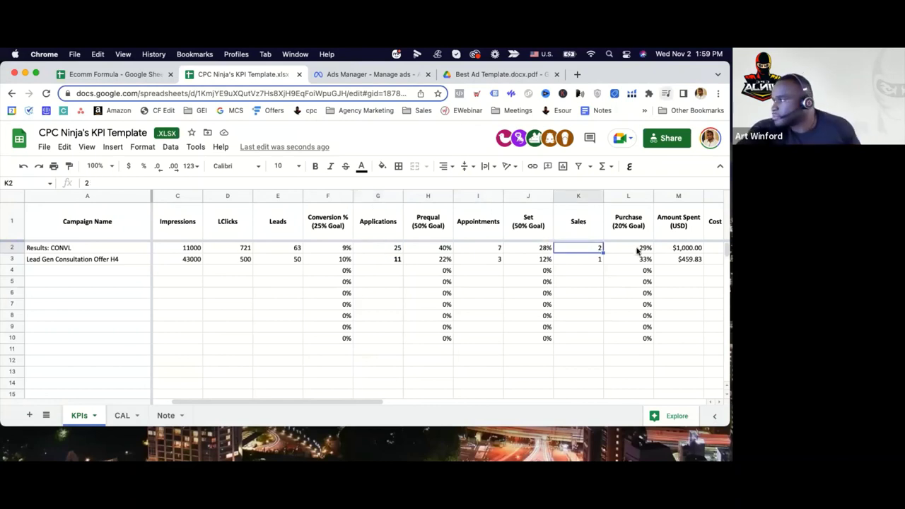
{"action": "left_click", "coordinate": [636, 250]}
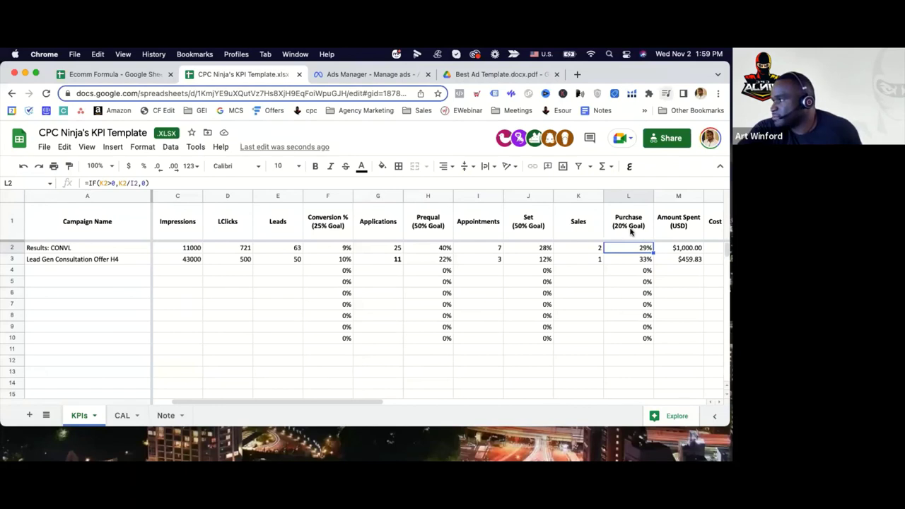
{"action": "left_click", "coordinate": [587, 249]}
{"action": "left_click", "coordinate": [490, 249]}
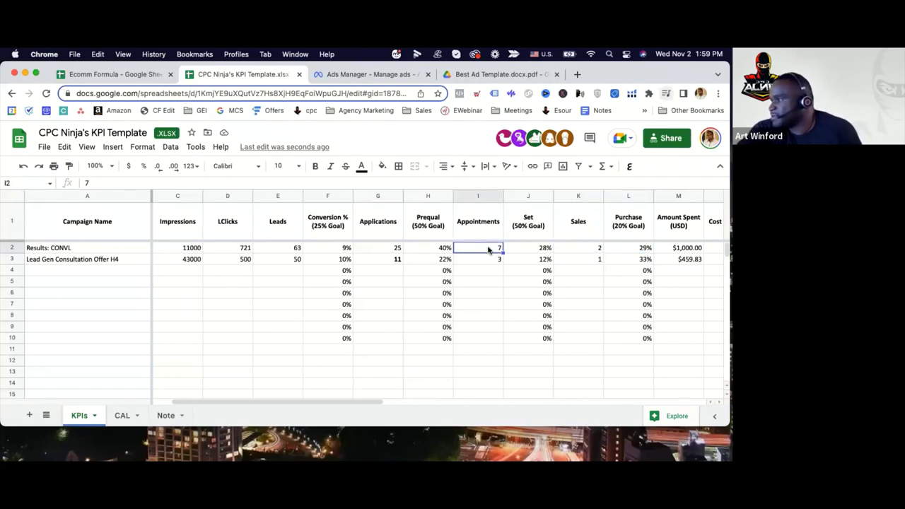
{"action": "left_click", "coordinate": [633, 249]}
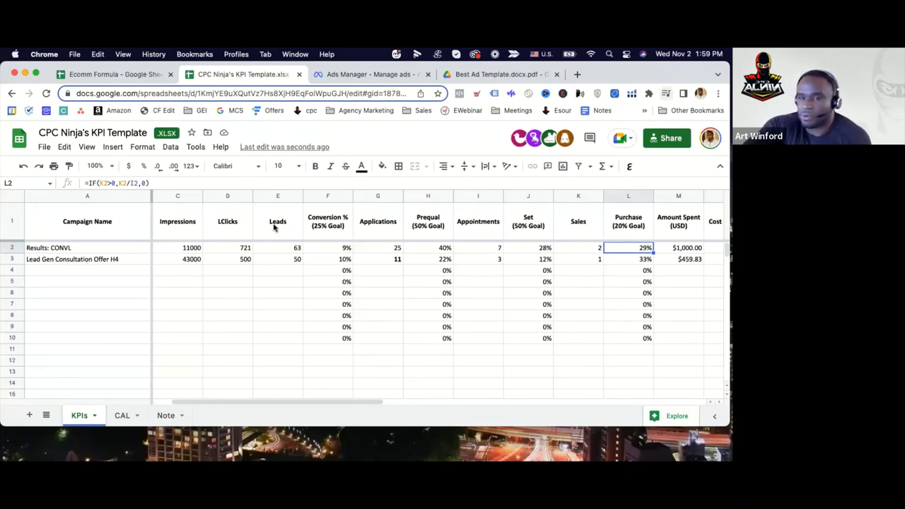
- Point out the Purchase, Set, Prequal and Leads headers, then reveal the cost columns
{"action": "left_click", "coordinate": [626, 231]}
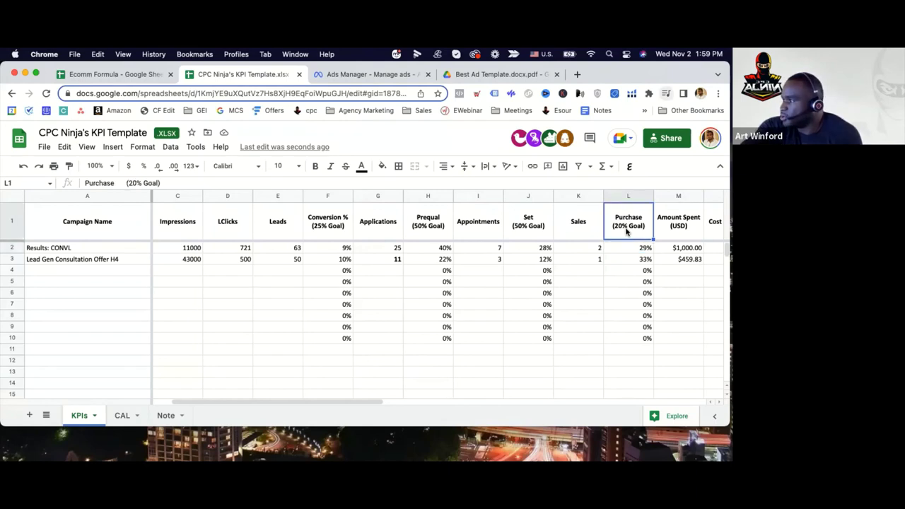
{"action": "left_click", "coordinate": [534, 232]}
{"action": "left_click", "coordinate": [439, 227]}
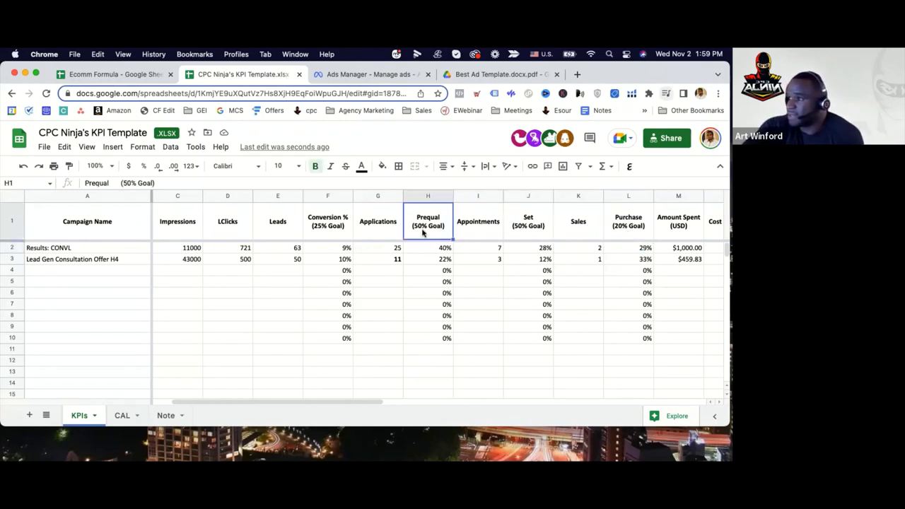
{"action": "left_click", "coordinate": [276, 224]}
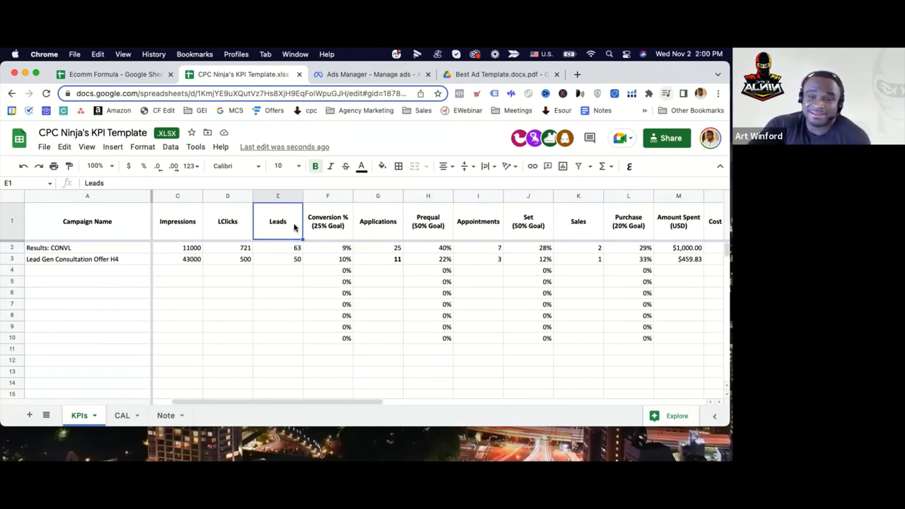
{"action": "scroll", "coordinate": [491, 298], "scroll_direction": "right", "scroll_amount": 4}
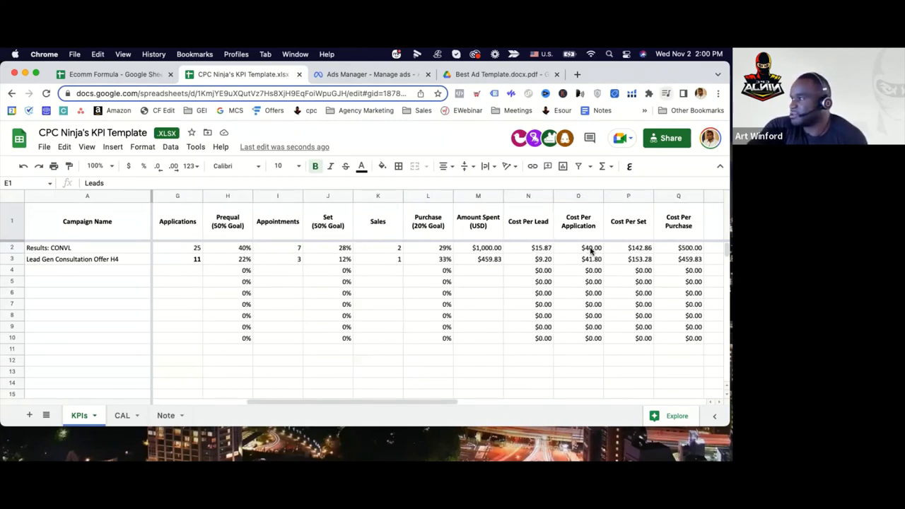
- Set Results: CONVL sales to 4, giving a 57% purchase rate and $250.00 per purchase
{"action": "left_click", "coordinate": [678, 249]}
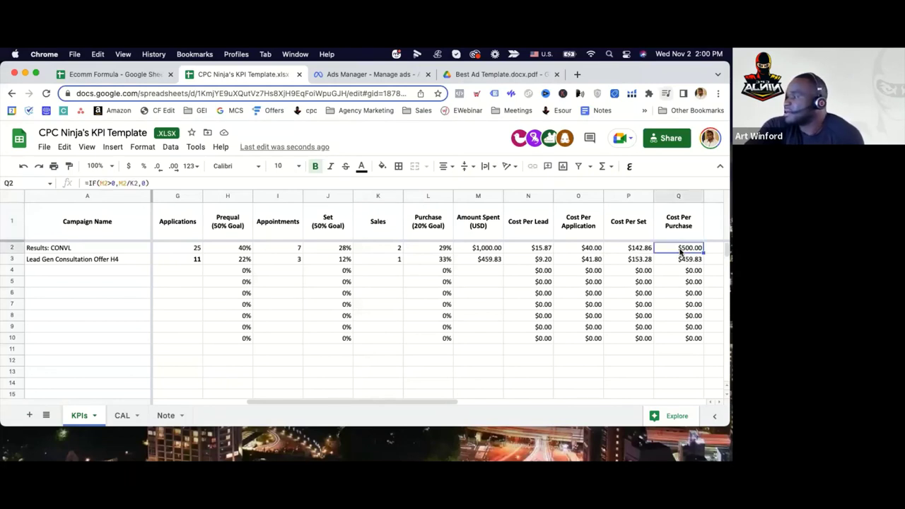
{"action": "left_click", "coordinate": [395, 249]}
{"action": "type", "text": "4"}
{"action": "key", "text": "Return"}
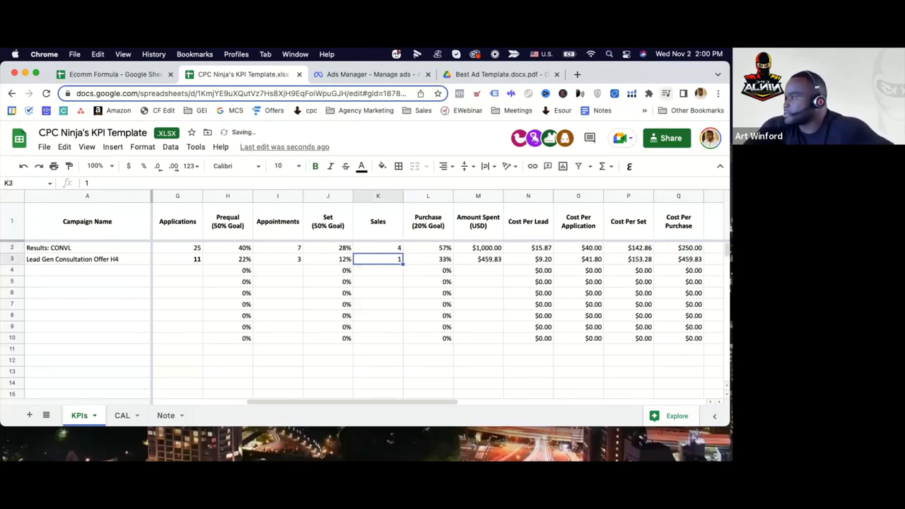
{"action": "left_click", "coordinate": [672, 249]}
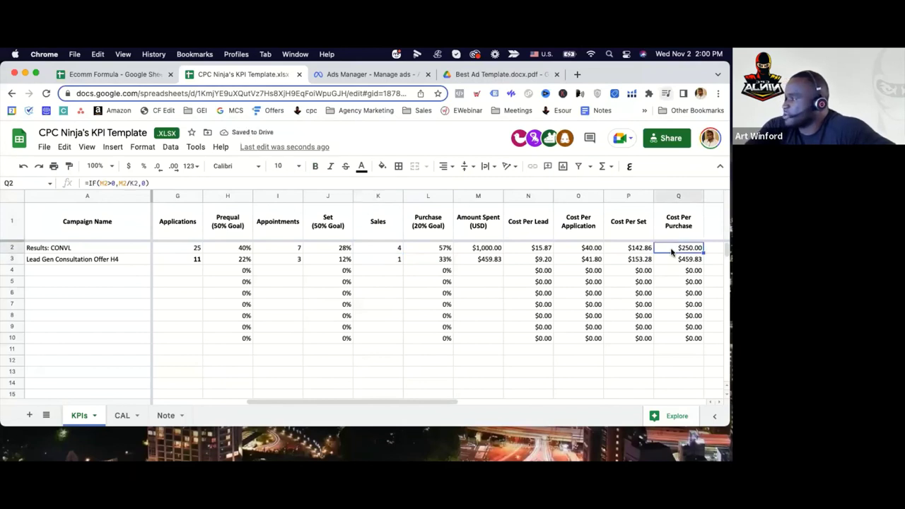
{"action": "left_click", "coordinate": [671, 375]}
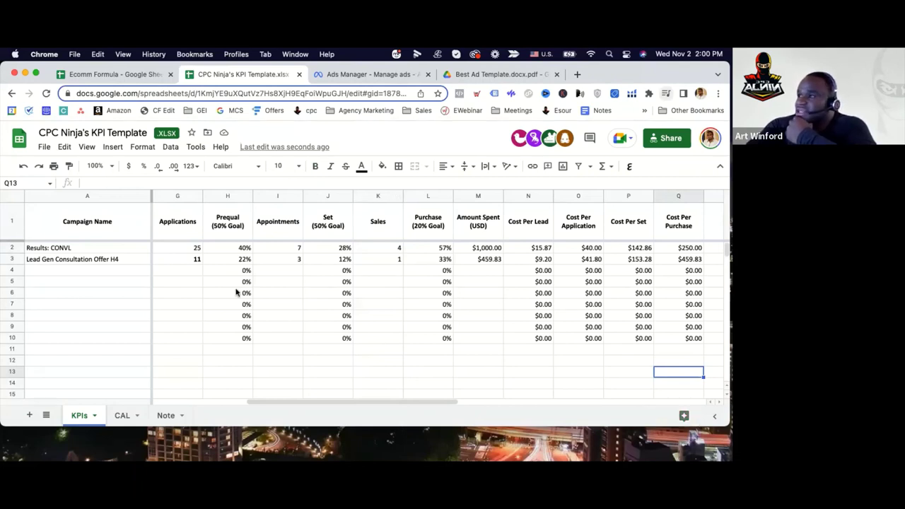
- Switch to the CAL sheet with the Campaign 1 and Campaign 2 monthly tables
{"action": "left_click", "coordinate": [122, 416]}
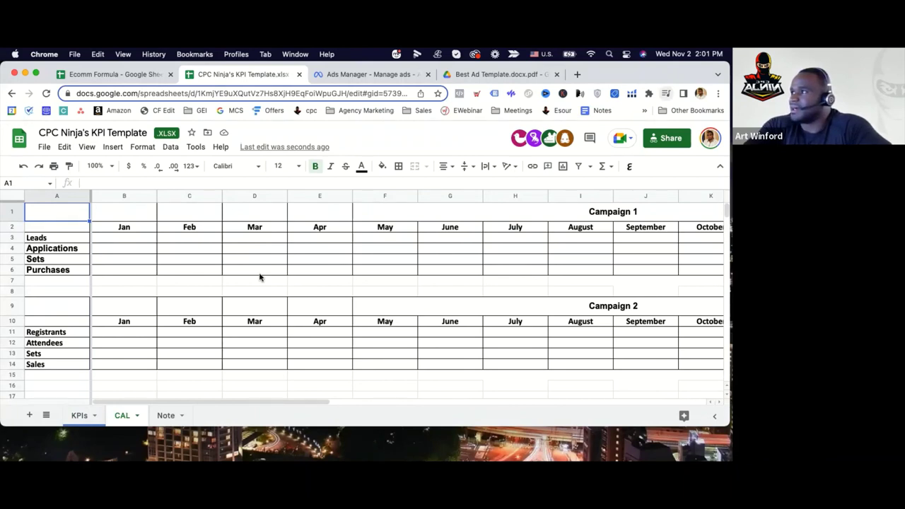
- Go back to the KPIs sheet, then switch the shared screen to the Special Bonus Giveaway slide
{"action": "left_click", "coordinate": [80, 415]}
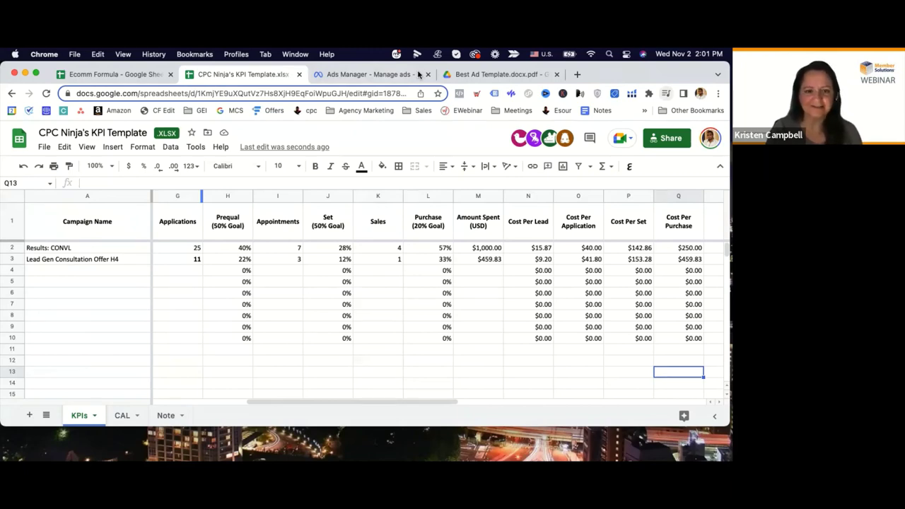
{"action": "key", "text": "super+Tab"}
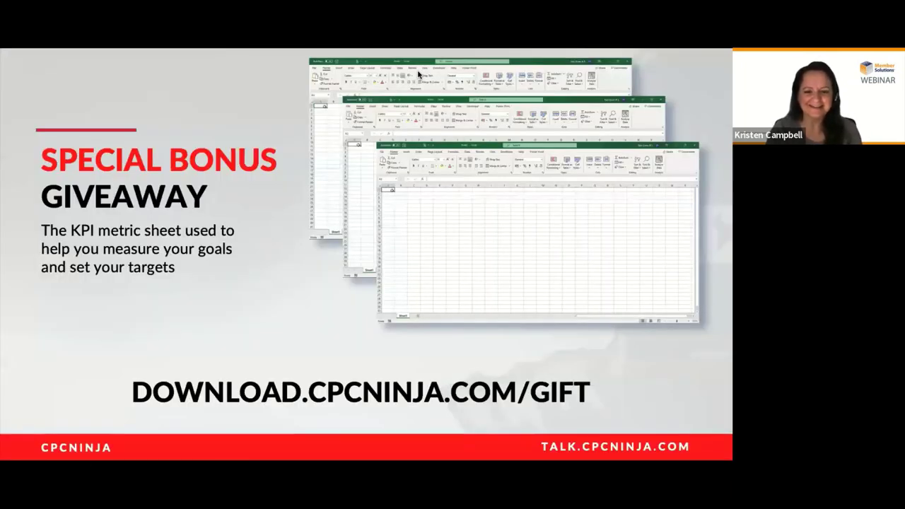